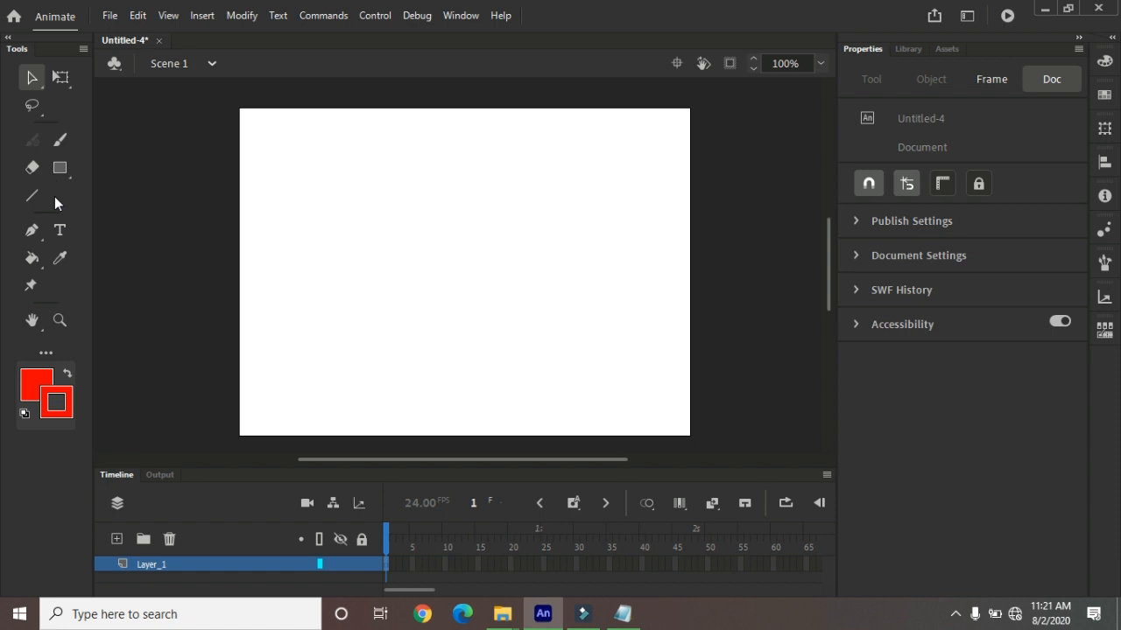
# Add a text box about 104 by 109 px on the left part of the stage containing the letter "L".
pyautogui.click(60, 231)
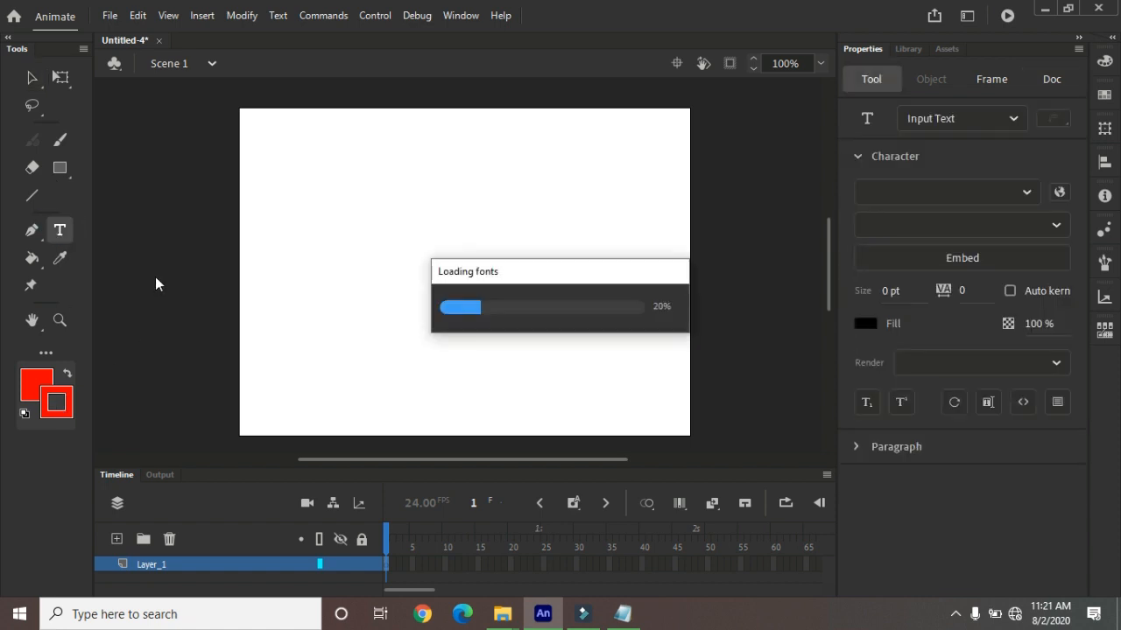
pyautogui.moveTo(316, 196); pyautogui.dragTo(401, 284)
pyautogui.write('L')
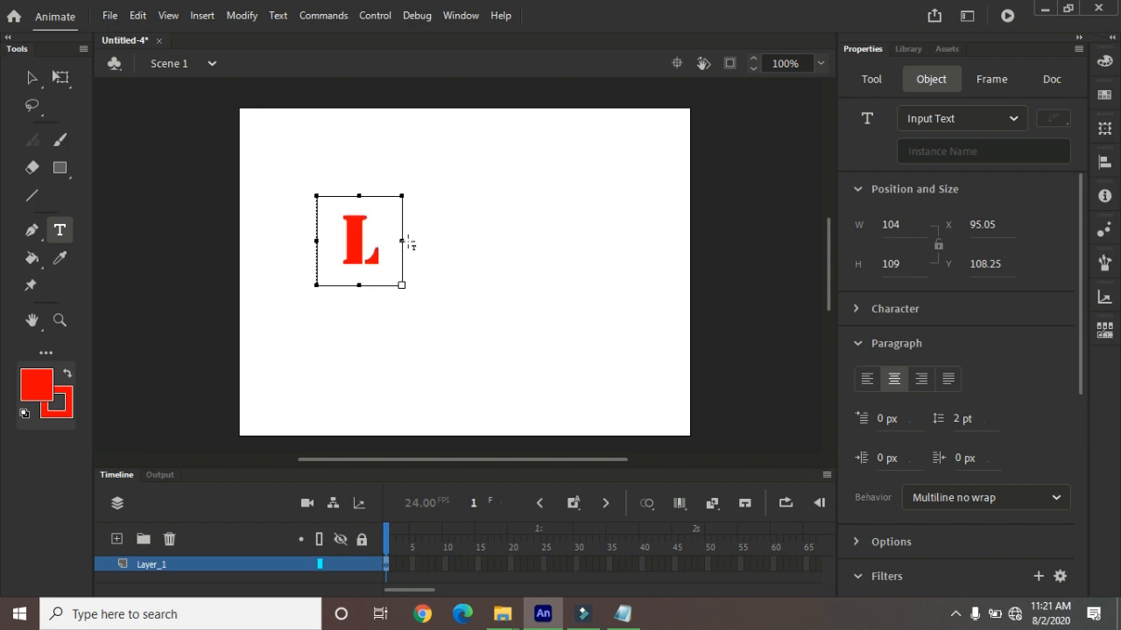
pyautogui.click(32, 77)
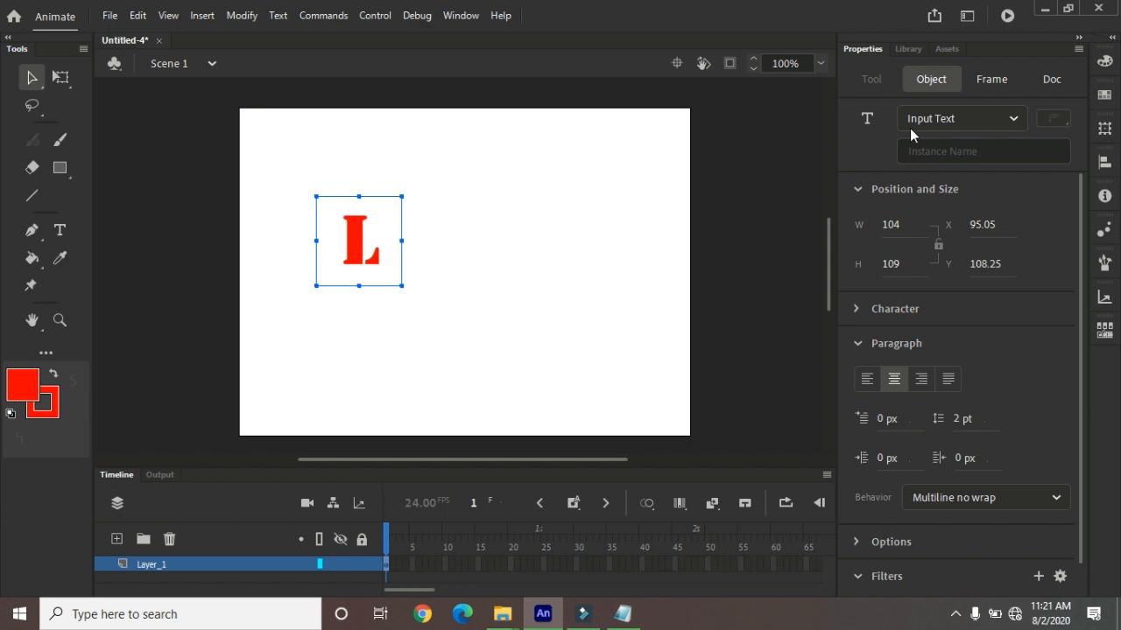
# Try the Seddon font on the letter L.
pyautogui.click(1013, 116)
pyautogui.click(1013, 116)
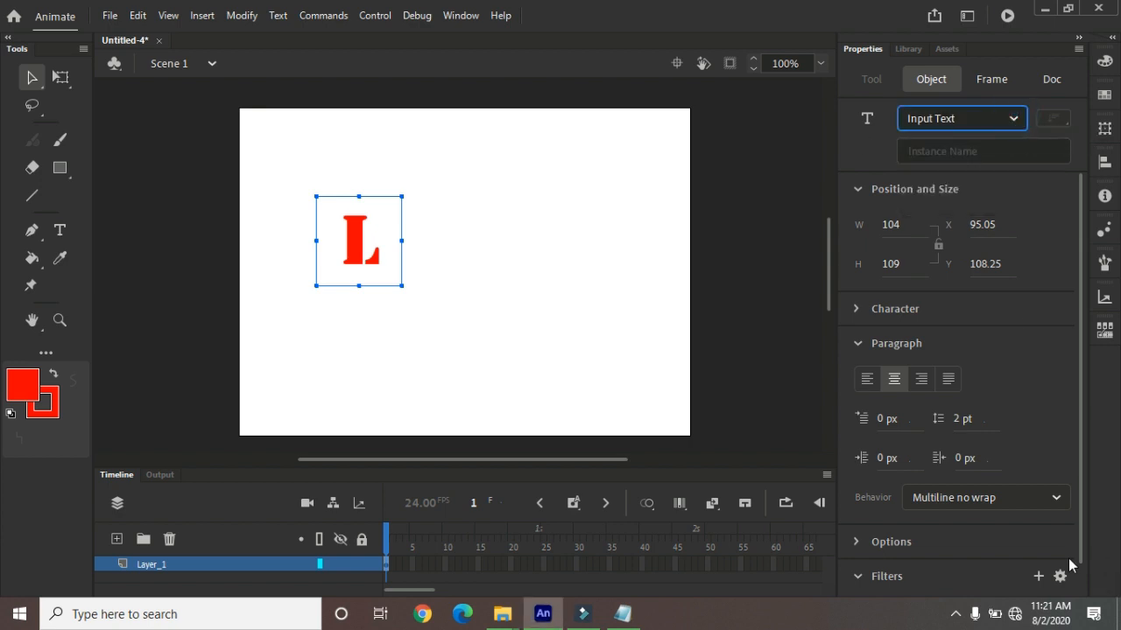
pyautogui.click(857, 346)
pyautogui.click(856, 309)
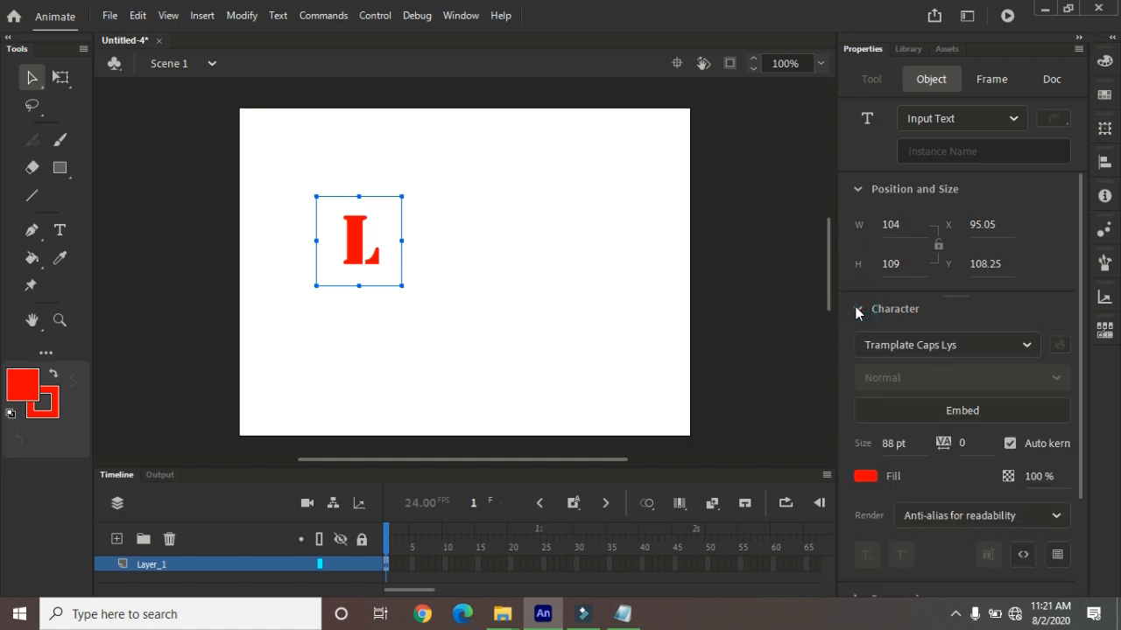
pyautogui.click(1027, 346)
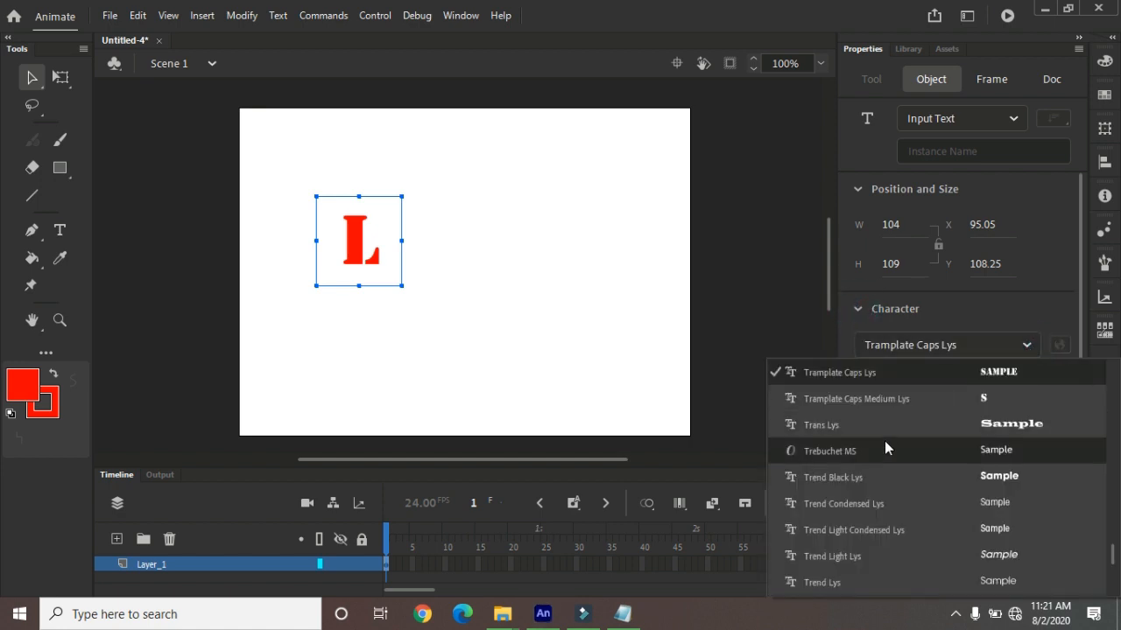
pyautogui.scroll(8, 886, 520)
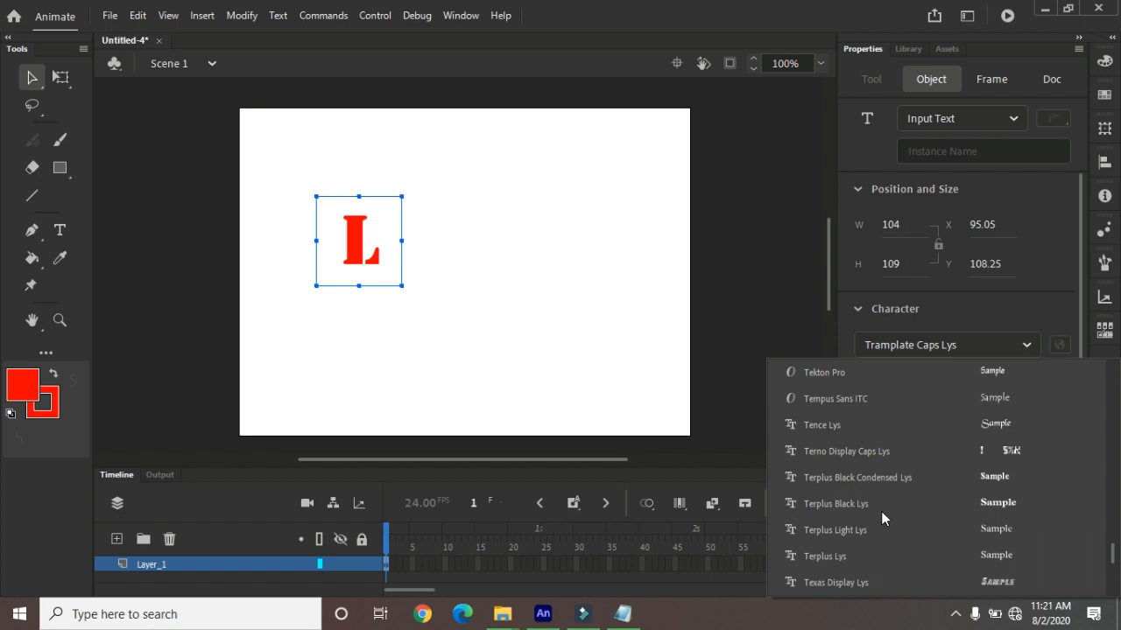
pyautogui.scroll(10, 880, 507)
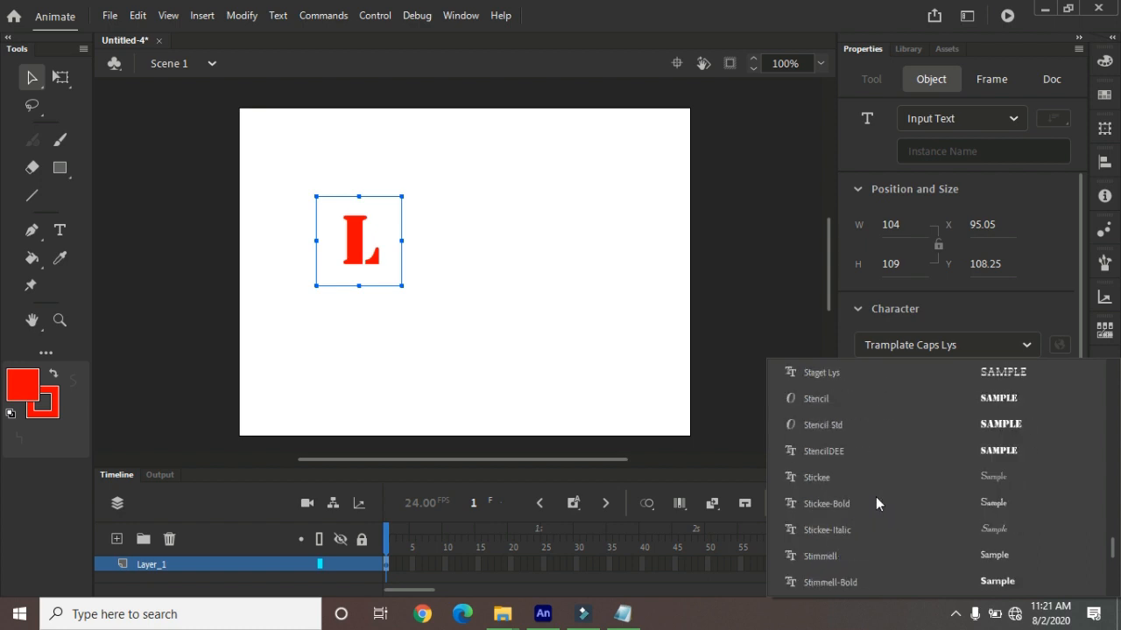
pyautogui.scroll(10, 876, 495)
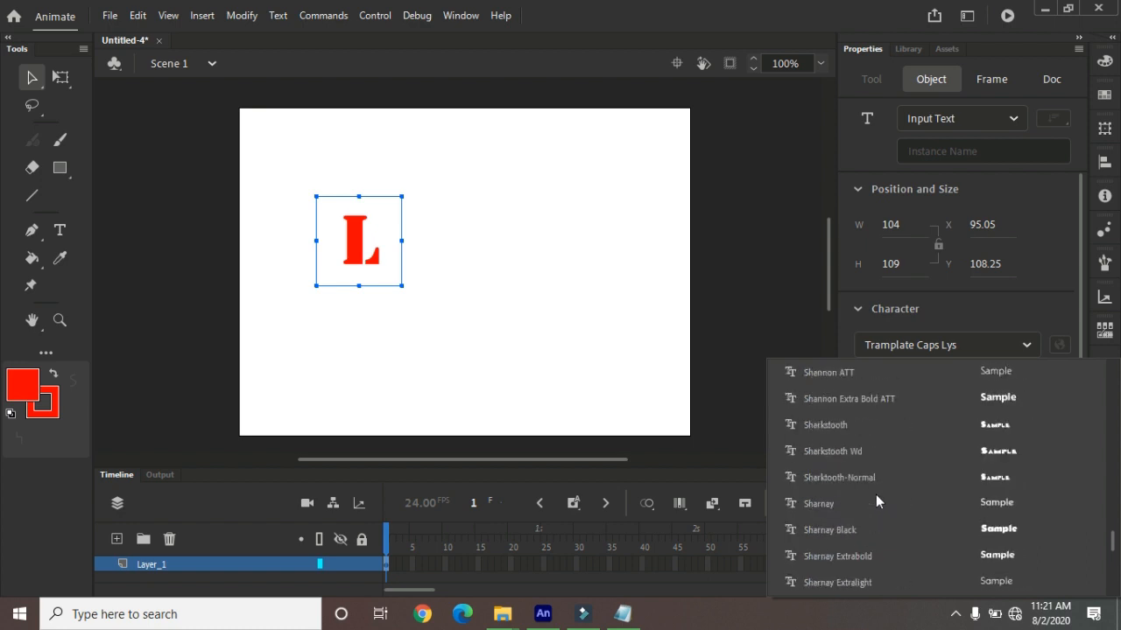
pyautogui.scroll(3, 875, 494)
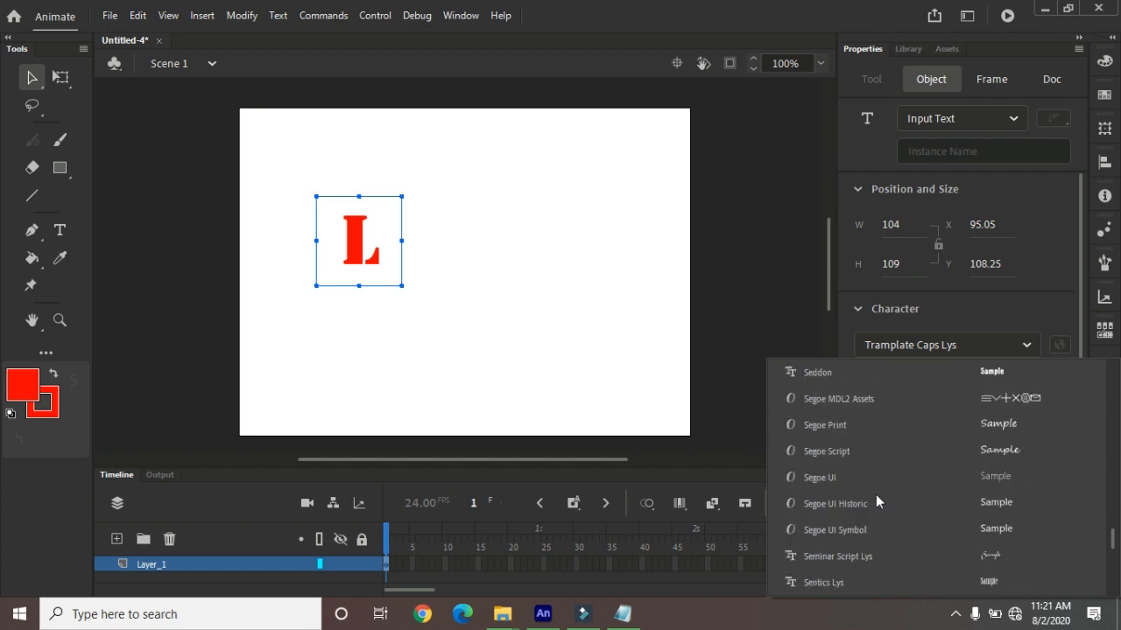
pyautogui.click(909, 371)
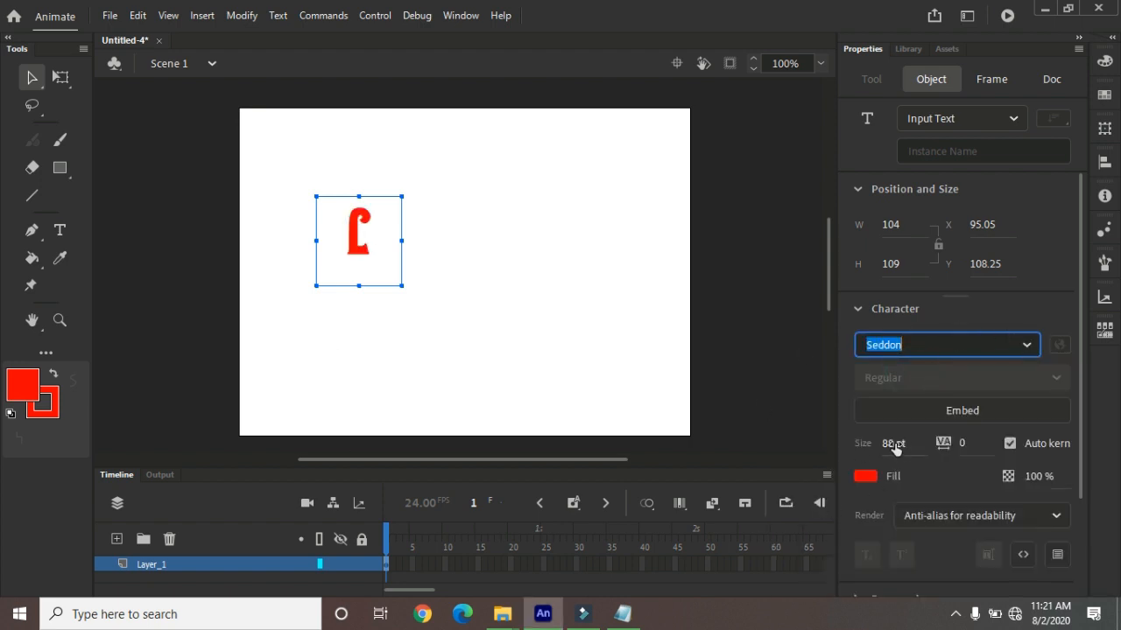
# Set the letter L to 96 pt in the Sans MP font.
pyautogui.moveTo(894, 446); pyautogui.dragTo(900, 443)
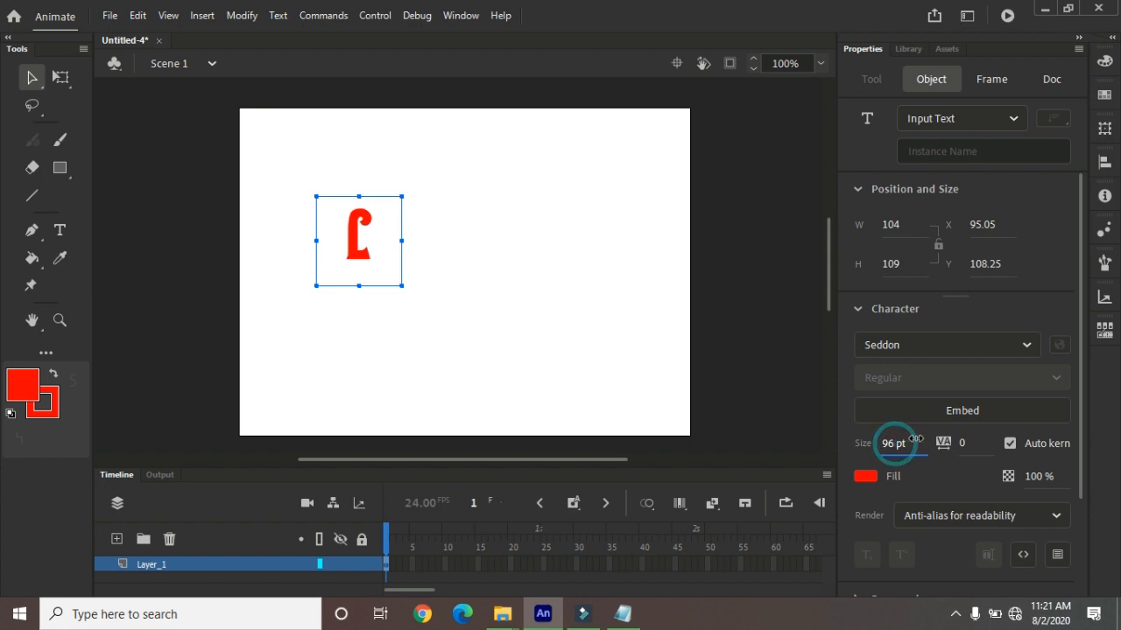
pyautogui.click(1024, 345)
pyautogui.scroll(3, 790, 444)
pyautogui.scroll(3, 788, 428)
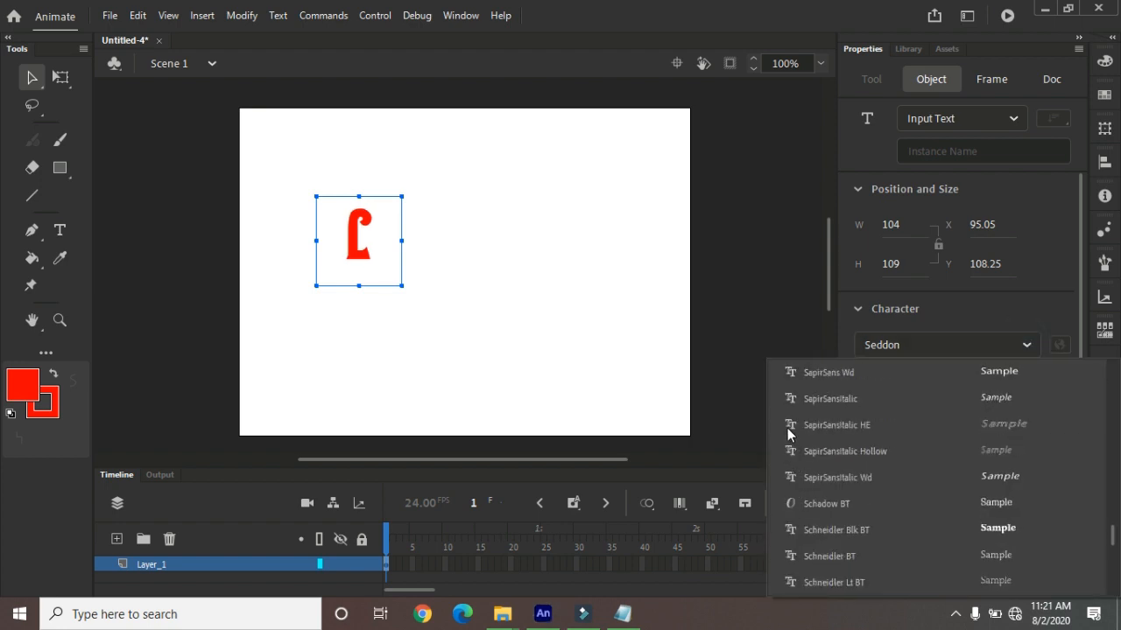
pyautogui.click(856, 399)
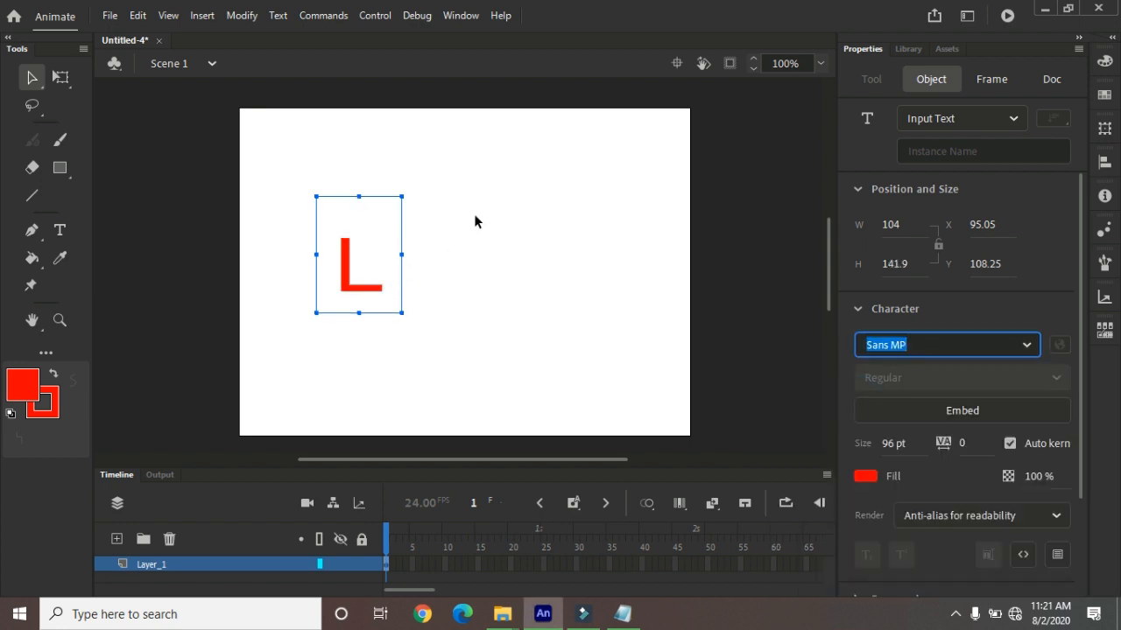
# Break the letter L apart into a shape and enlarge it to about 108 by 157 px.
pyautogui.hotkey('ctrl', 'b')
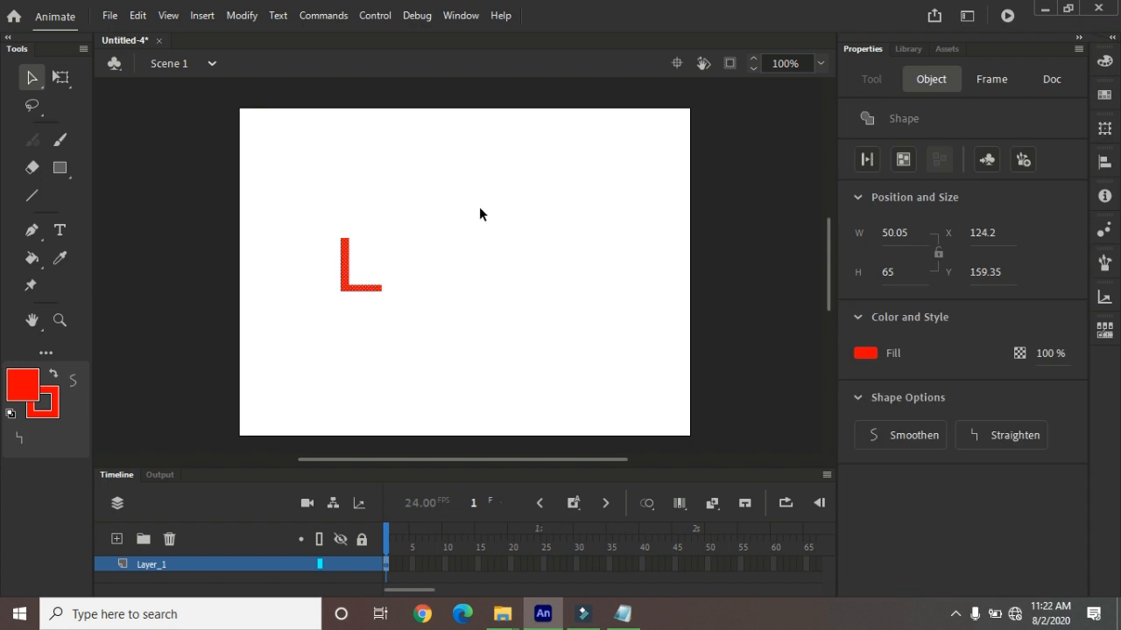
pyautogui.click(60, 77)
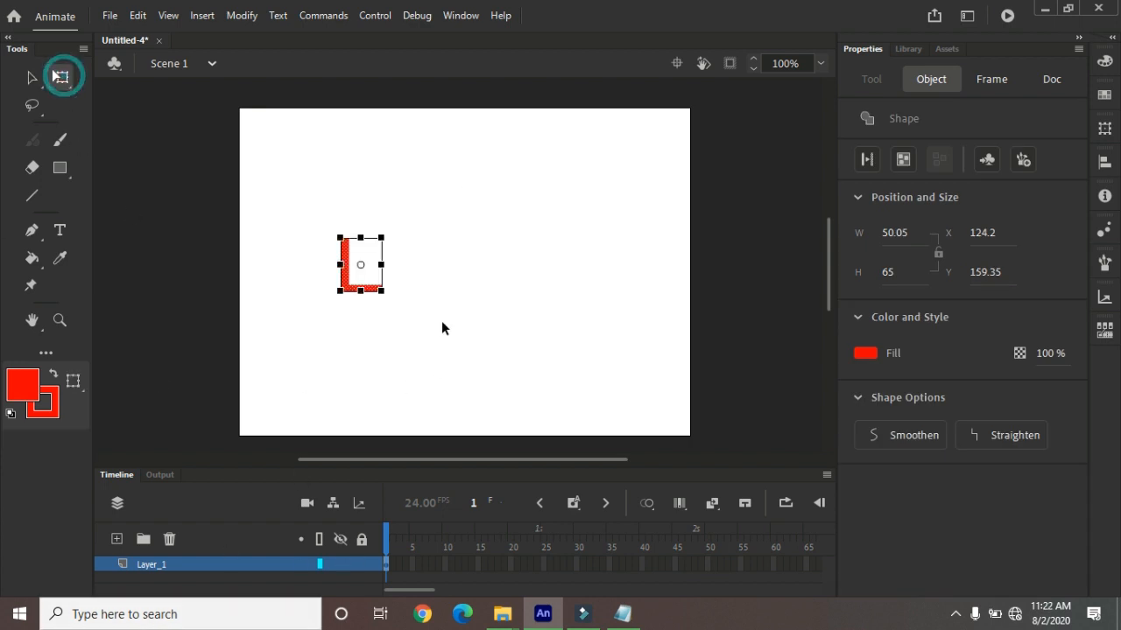
pyautogui.moveTo(381, 290); pyautogui.dragTo(405, 329)
pyautogui.click(476, 290)
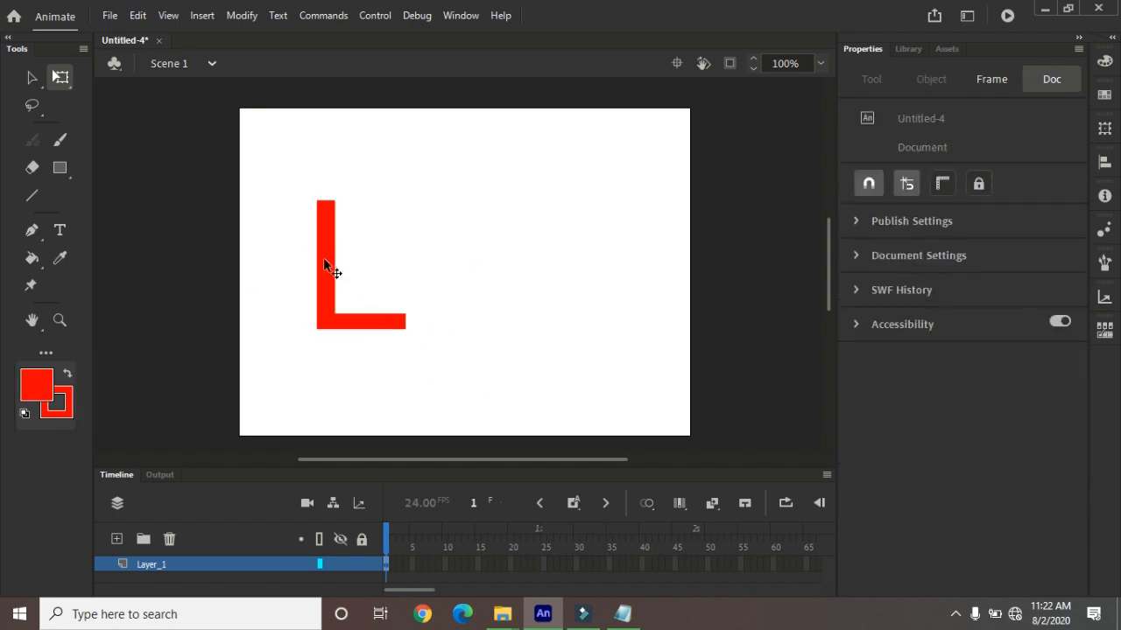
# Center the L shape vertically and horizontally on the stage.
pyautogui.click(322, 257)
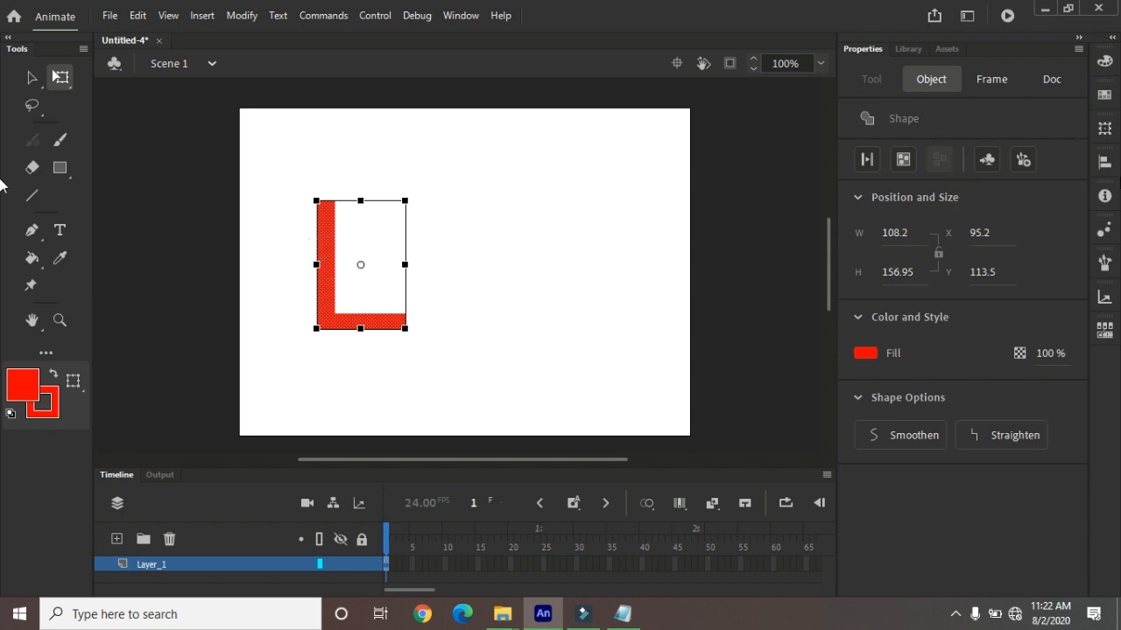
pyautogui.click(1104, 162)
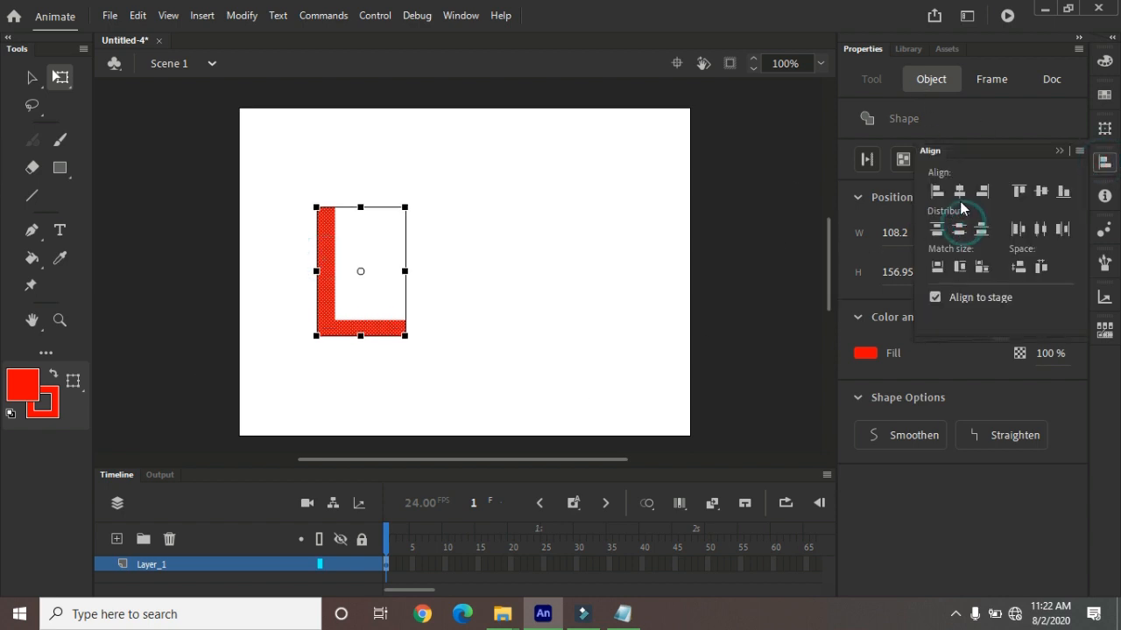
pyautogui.click(959, 191)
pyautogui.click(571, 219)
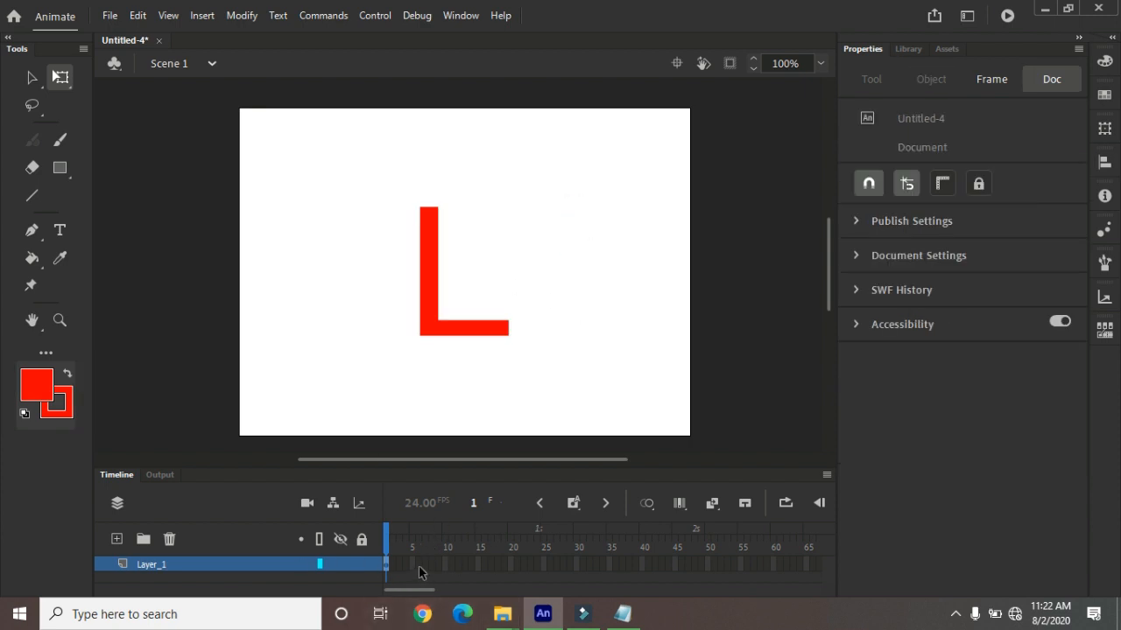
# Add a new layer above Layer_1 and import the pencil image "g" from the Desktop into the library.
pyautogui.click(117, 538)
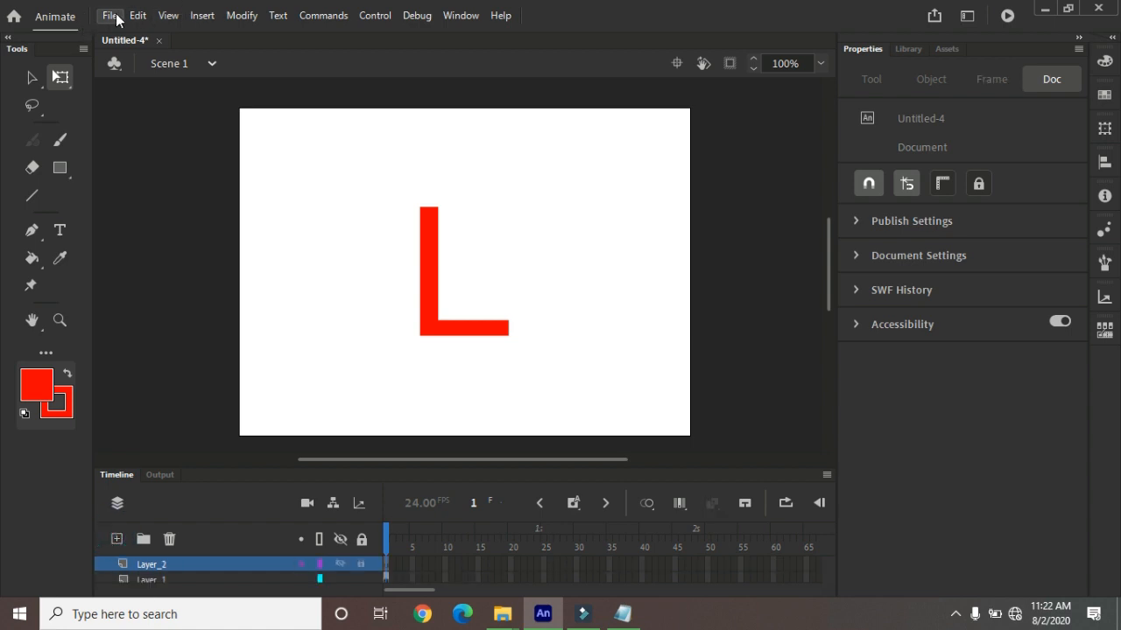
pyautogui.click(109, 16)
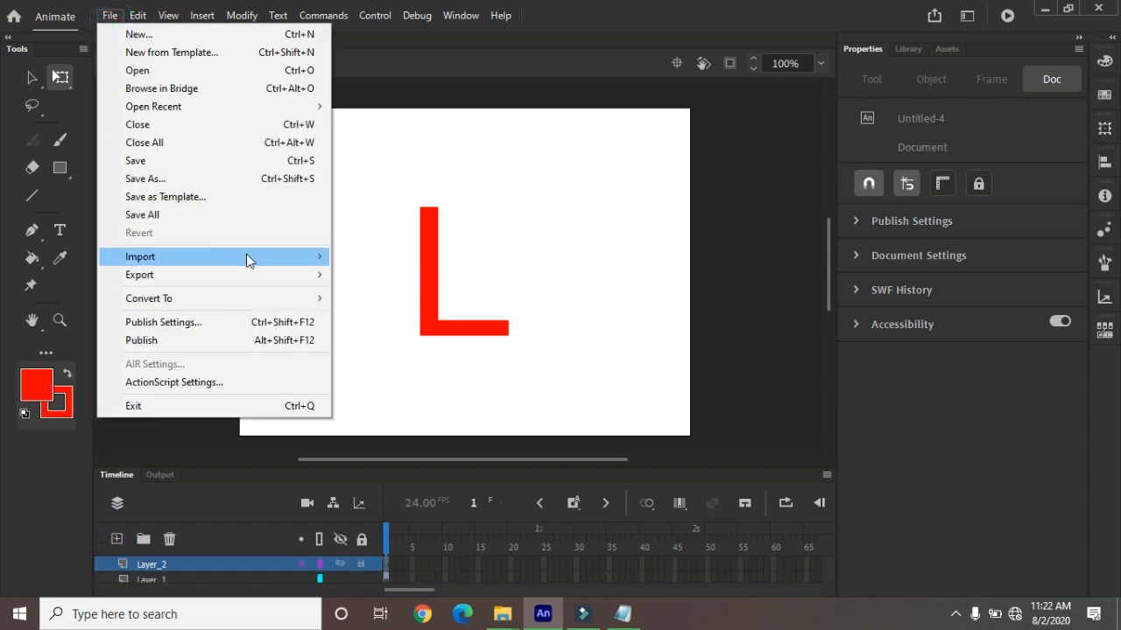
pyautogui.moveTo(246, 255)
pyautogui.click(381, 274)
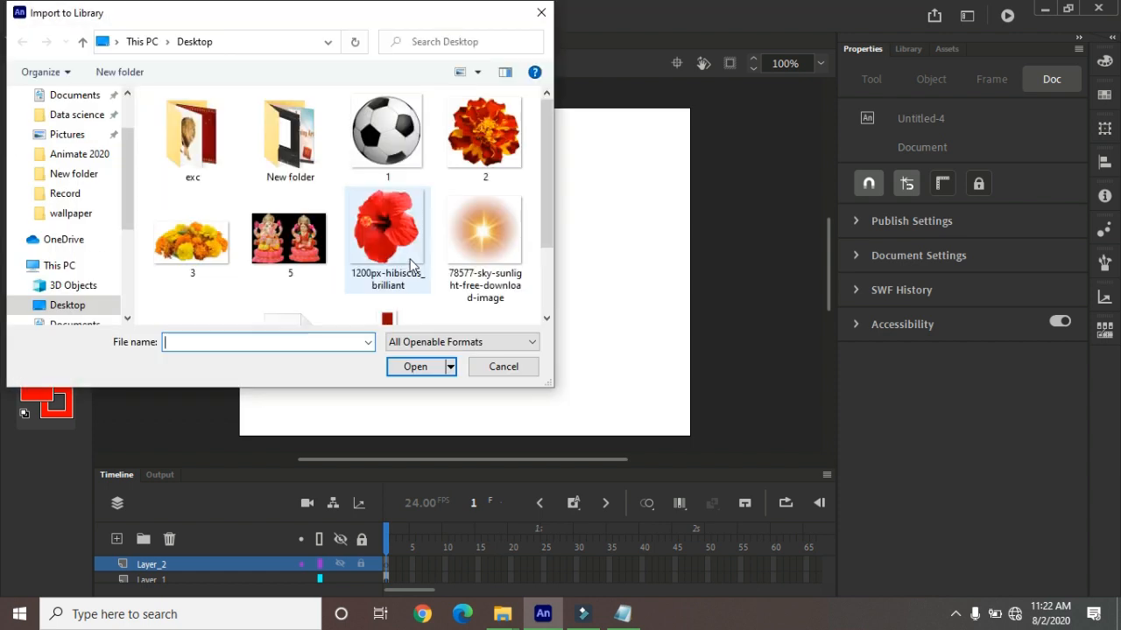
pyautogui.moveTo(549, 139); pyautogui.dragTo(541, 251)
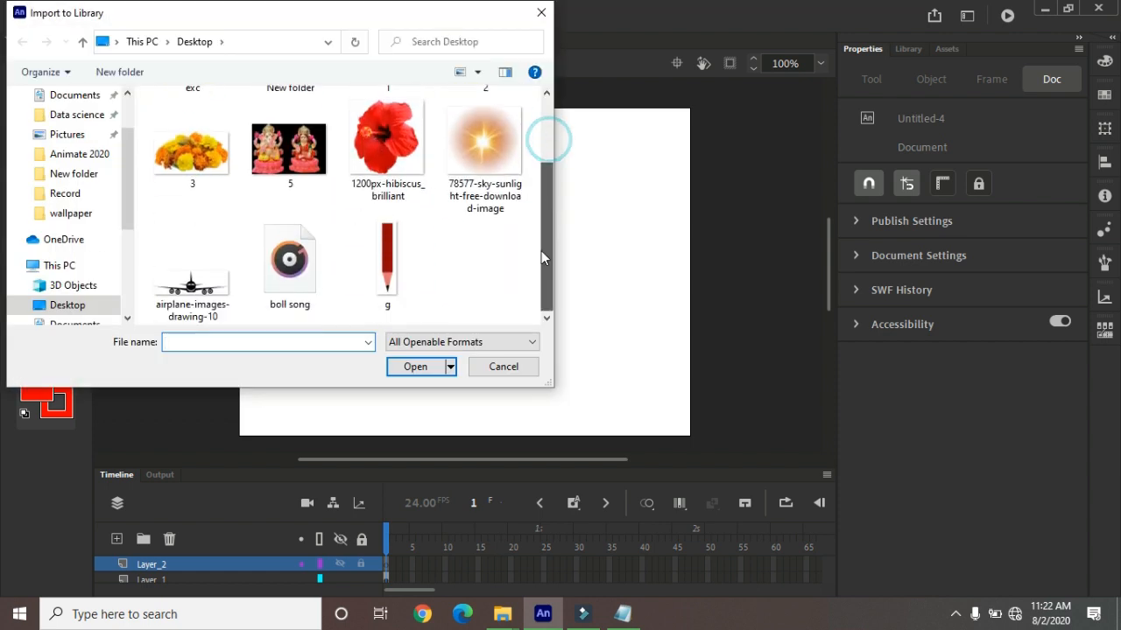
pyautogui.click(382, 262)
pyautogui.click(415, 368)
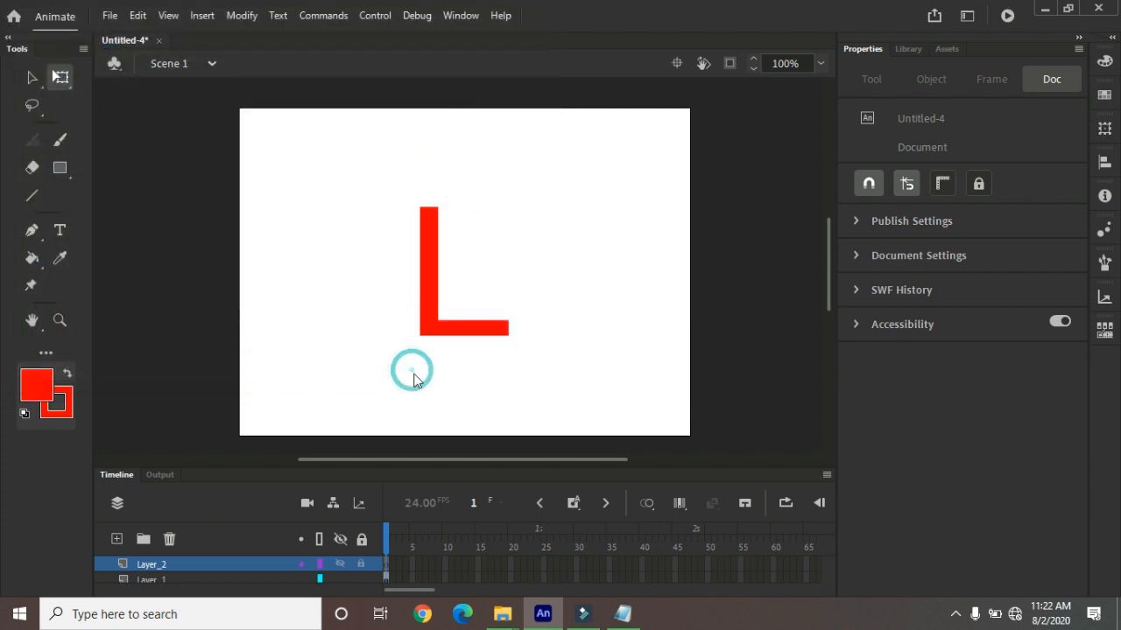
# Place g.png on Layer_2, scale it down, and rotate it so the pencil tip touches the top of the L's vertical bar.
pyautogui.click(909, 49)
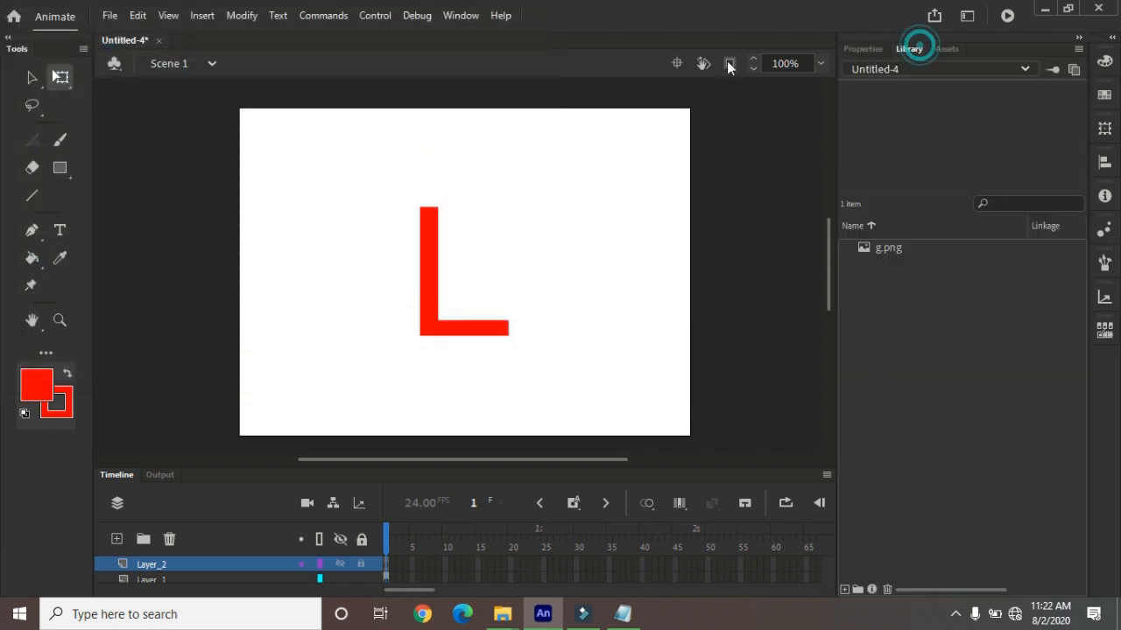
pyautogui.click(886, 247)
pyautogui.moveTo(958, 130); pyautogui.dragTo(525, 217)
pyautogui.moveTo(530, 138); pyautogui.dragTo(528, 250)
pyautogui.moveTo(515, 140); pyautogui.dragTo(517, 260)
pyautogui.moveTo(515, 168); pyautogui.dragTo(517, 315)
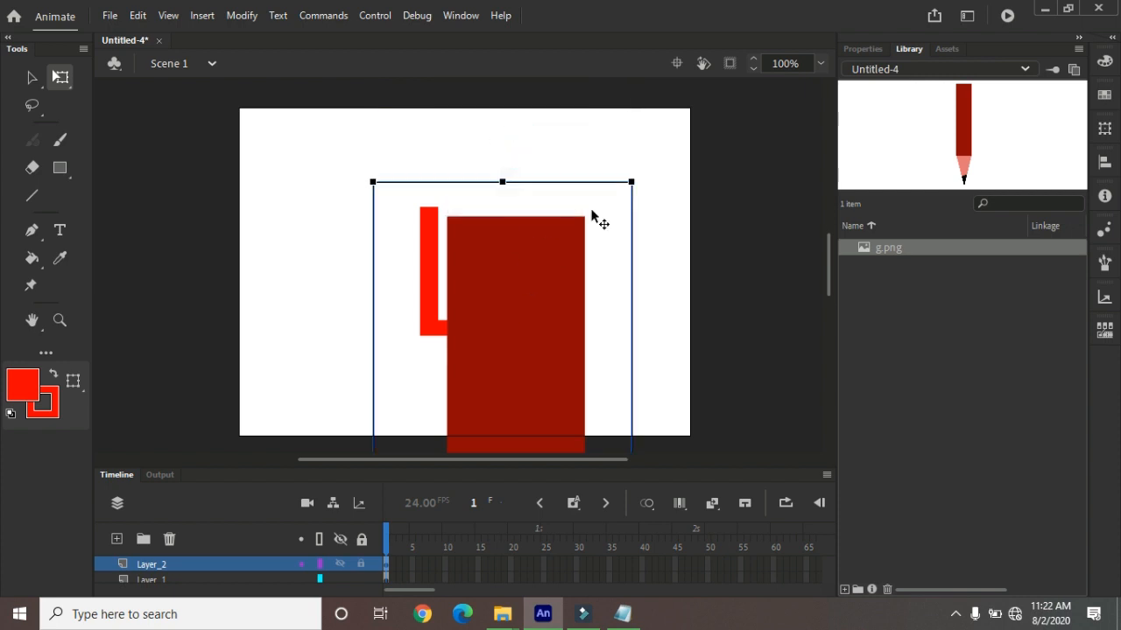
pyautogui.moveTo(633, 178)
pyautogui.mouseDown()
pyautogui.moveTo(537, 393)
pyautogui.moveTo(513, 258)
pyautogui.moveTo(528, 126)
pyautogui.moveTo(519, 313)
pyautogui.moveTo(517, 207)
pyautogui.mouseUp()
pyautogui.moveTo(533, 170)
pyautogui.mouseDown()
pyautogui.moveTo(550, 196)
pyautogui.moveTo(555, 262)
pyautogui.moveTo(518, 252)
pyautogui.mouseUp()
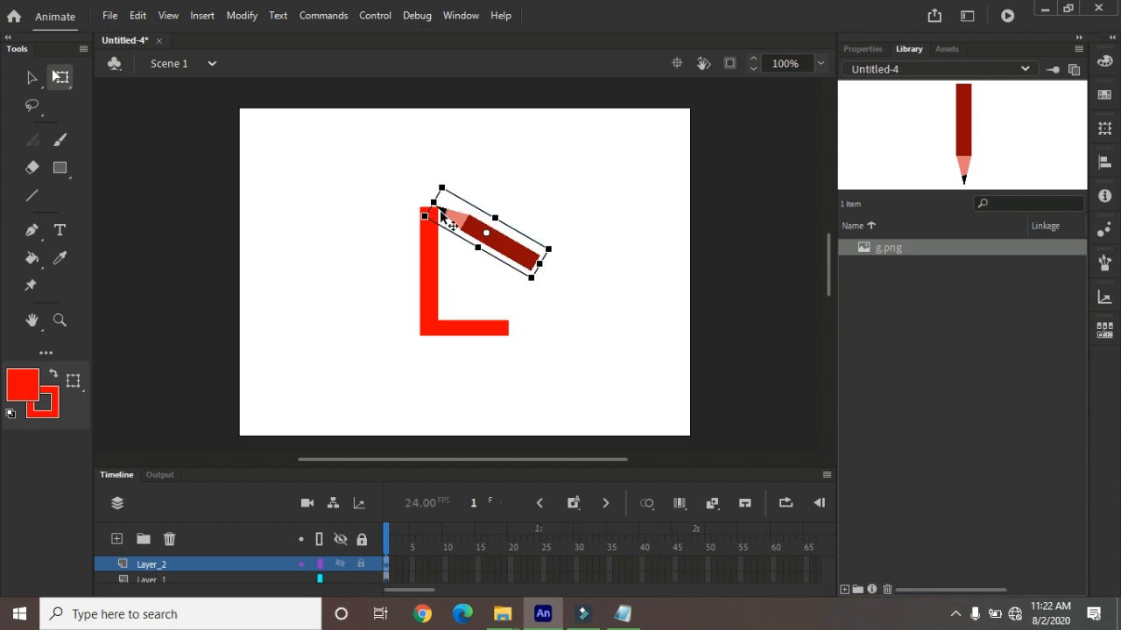
# Change the L shape's fill color to black (#000000).
pyautogui.click(430, 263)
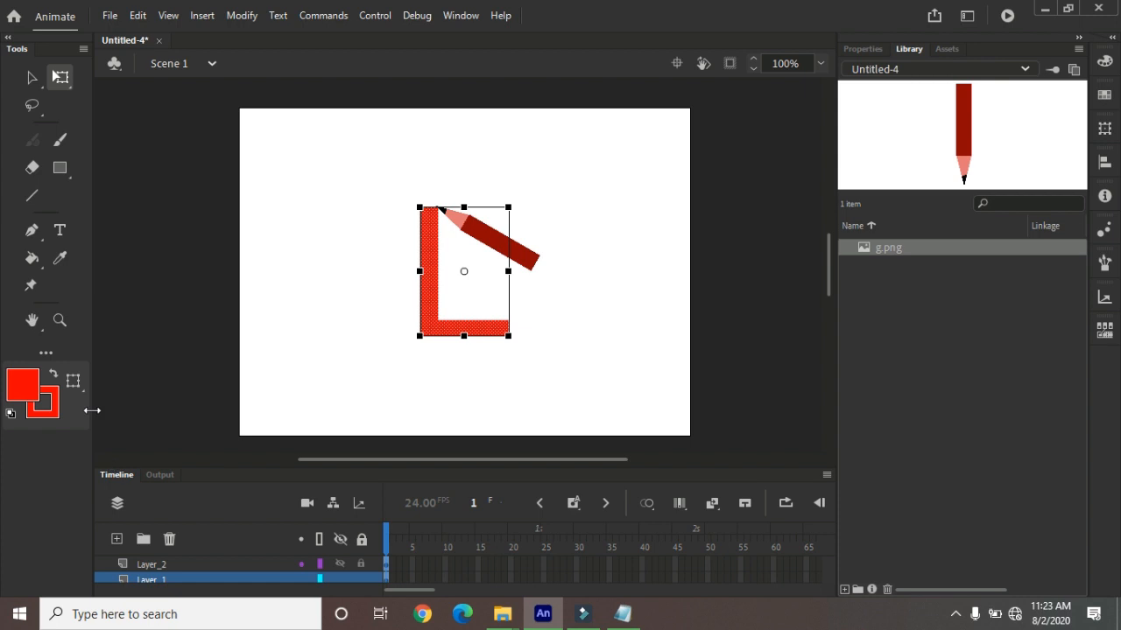
pyautogui.click(29, 398)
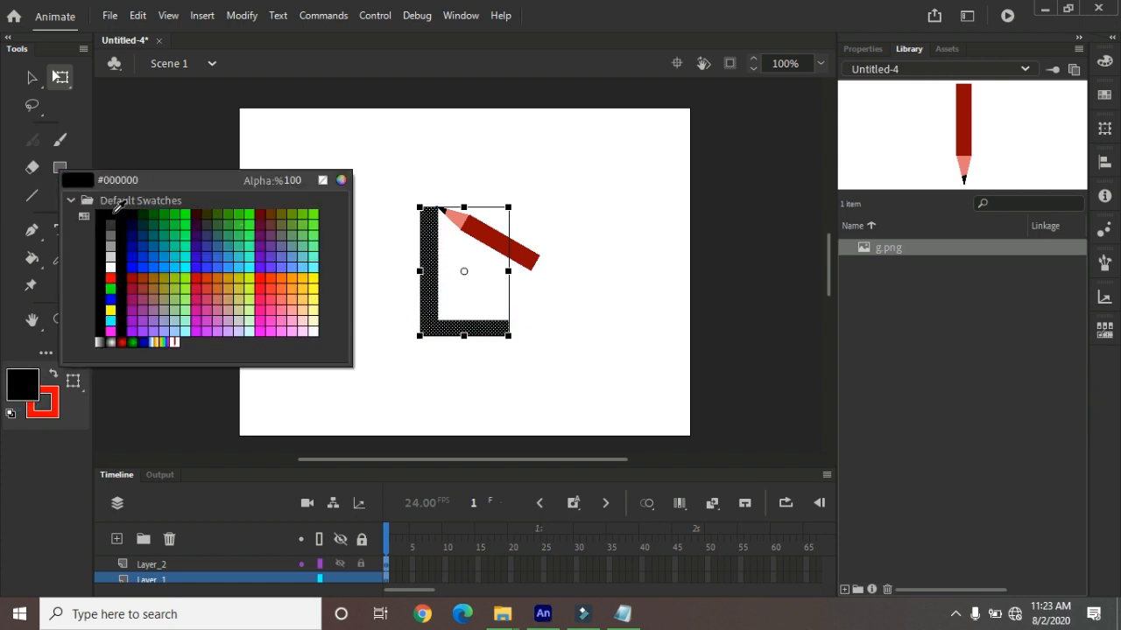
pyautogui.click(112, 210)
pyautogui.click(264, 230)
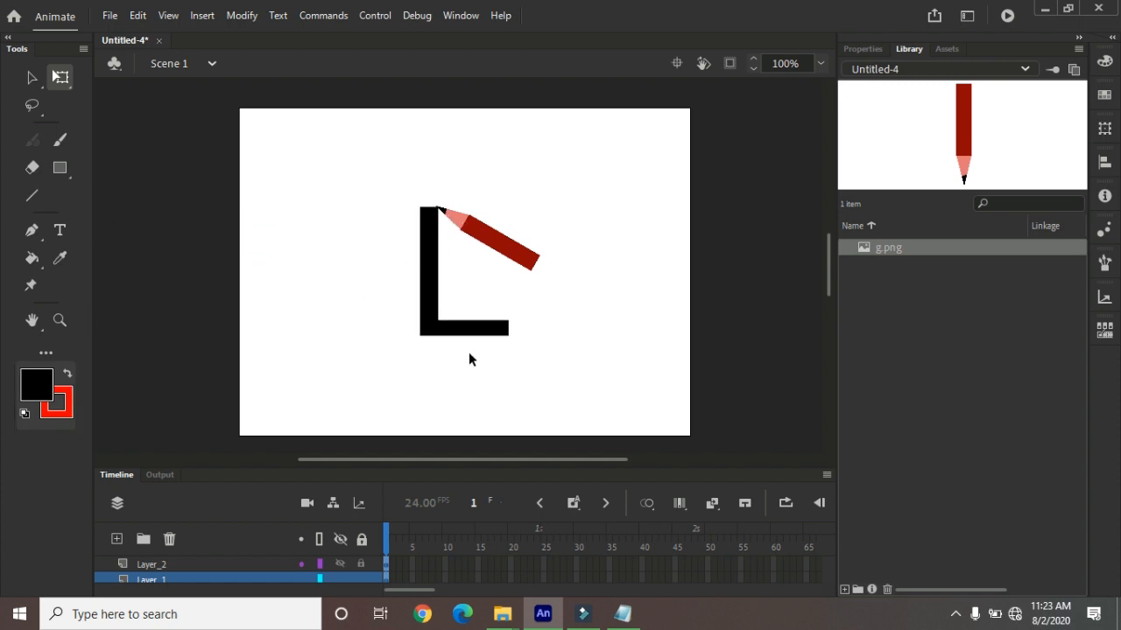
# Hide and lock the pencil layer, Layer_2.
pyautogui.click(340, 563)
pyautogui.click(360, 562)
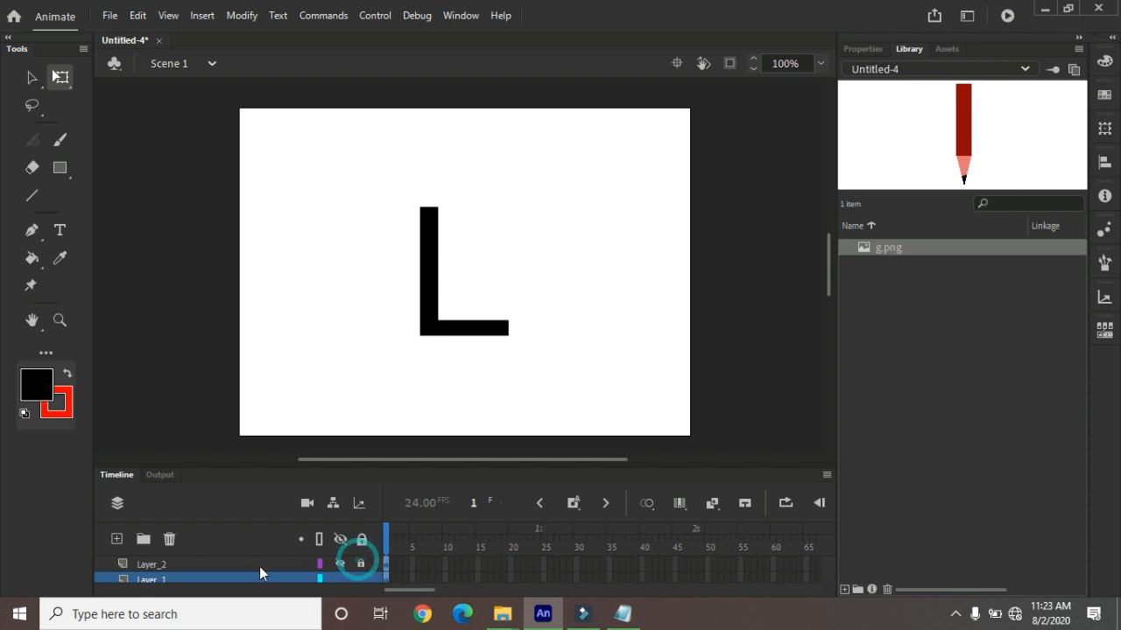
# Enlarge the timeline area and insert a keyframe at frame 10 of Layer_1.
pyautogui.moveTo(452, 466); pyautogui.dragTo(450, 423)
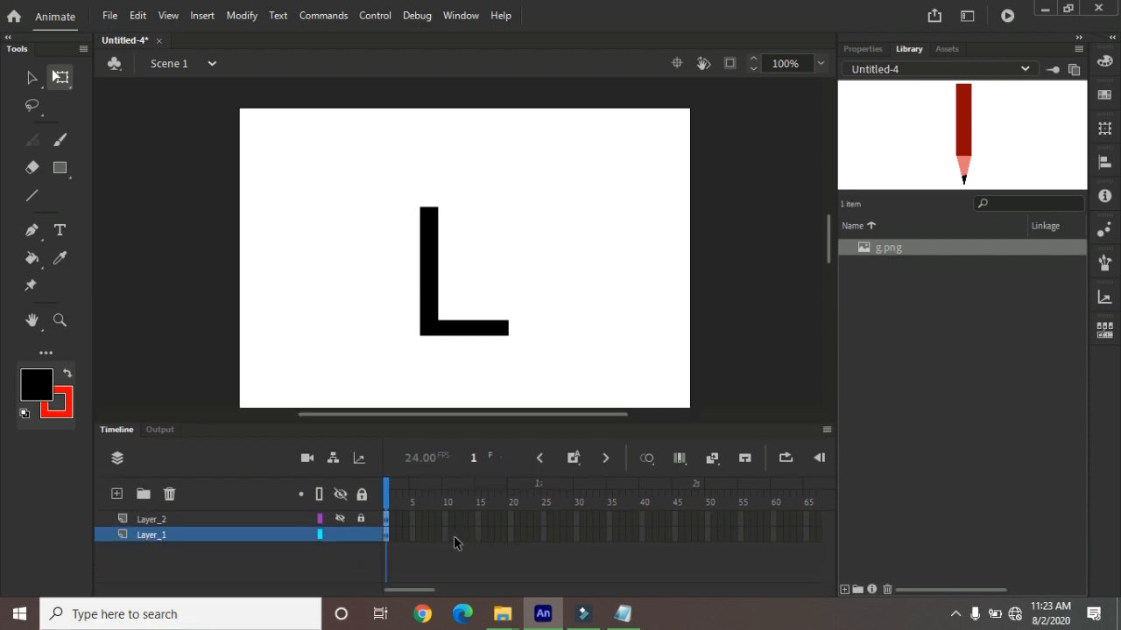
pyautogui.click(445, 535)
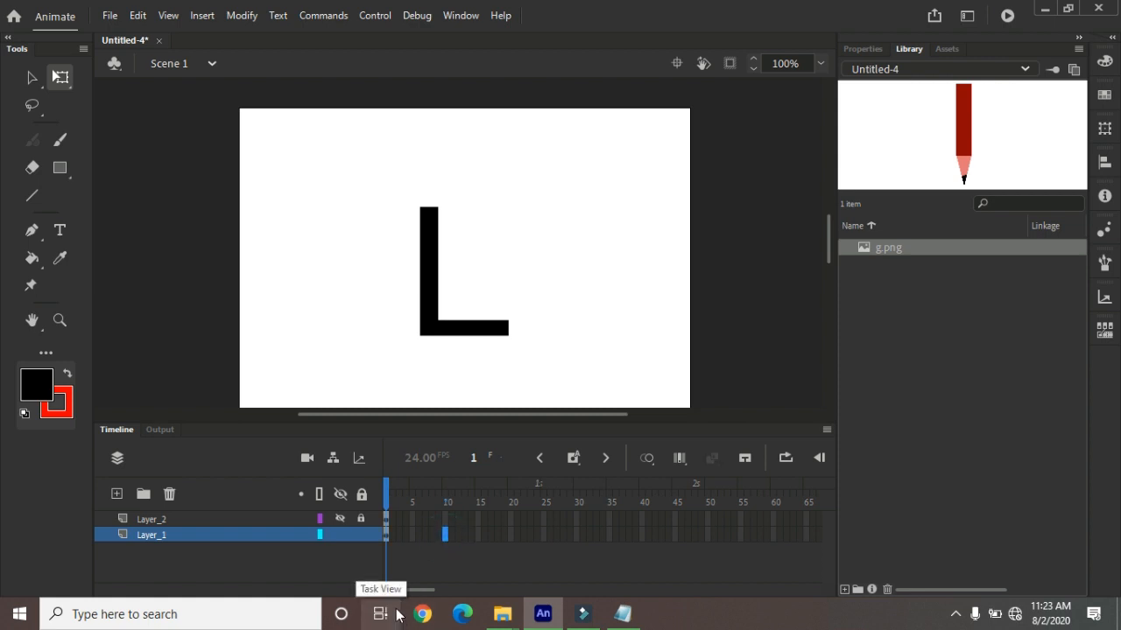
pyautogui.press('F6')
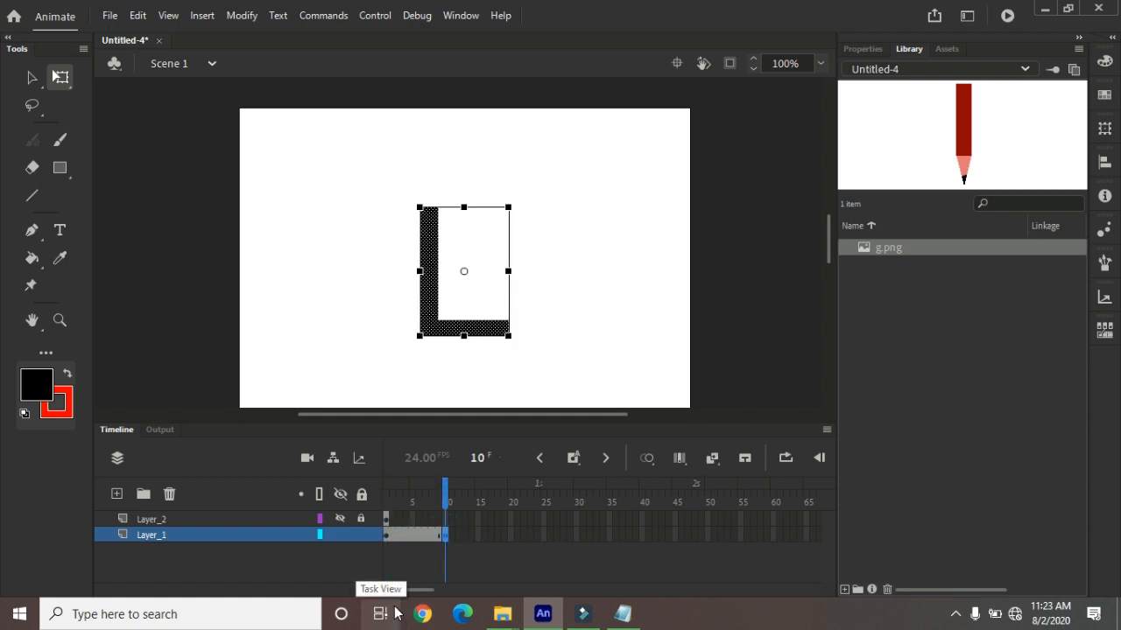
# Convert frames 1 to 10 of Layer_1 to a frame-by-frame animation with a keyframe on each frame.
pyautogui.click(222, 537)
pyautogui.click(232, 16)
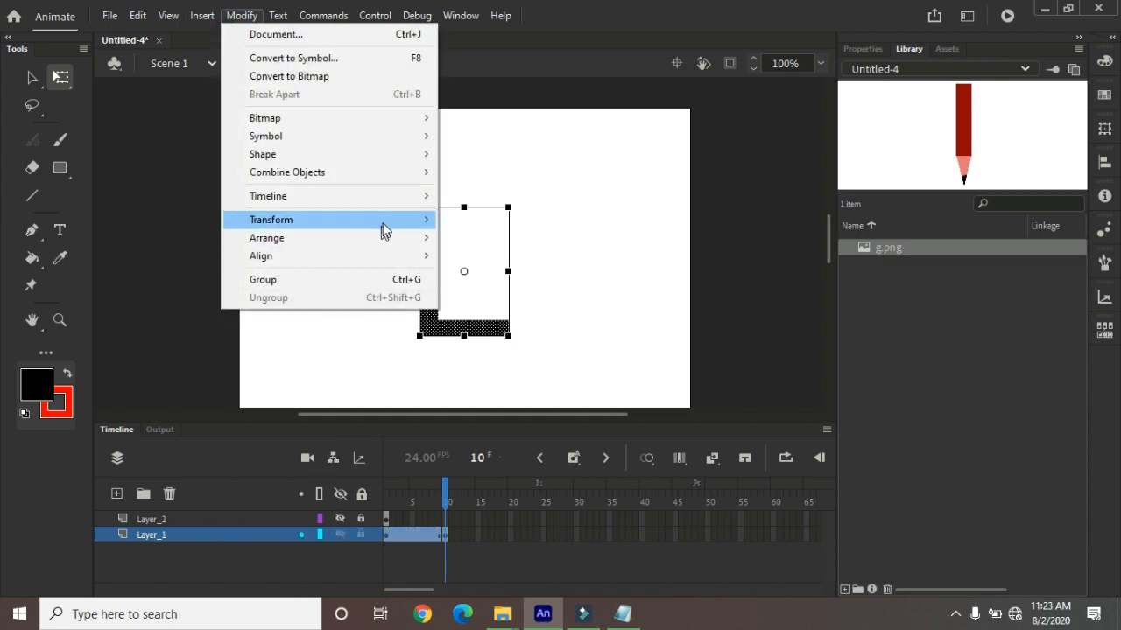
pyautogui.moveTo(381, 223)
pyautogui.moveTo(400, 200)
pyautogui.moveTo(651, 311)
pyautogui.moveTo(721, 317)
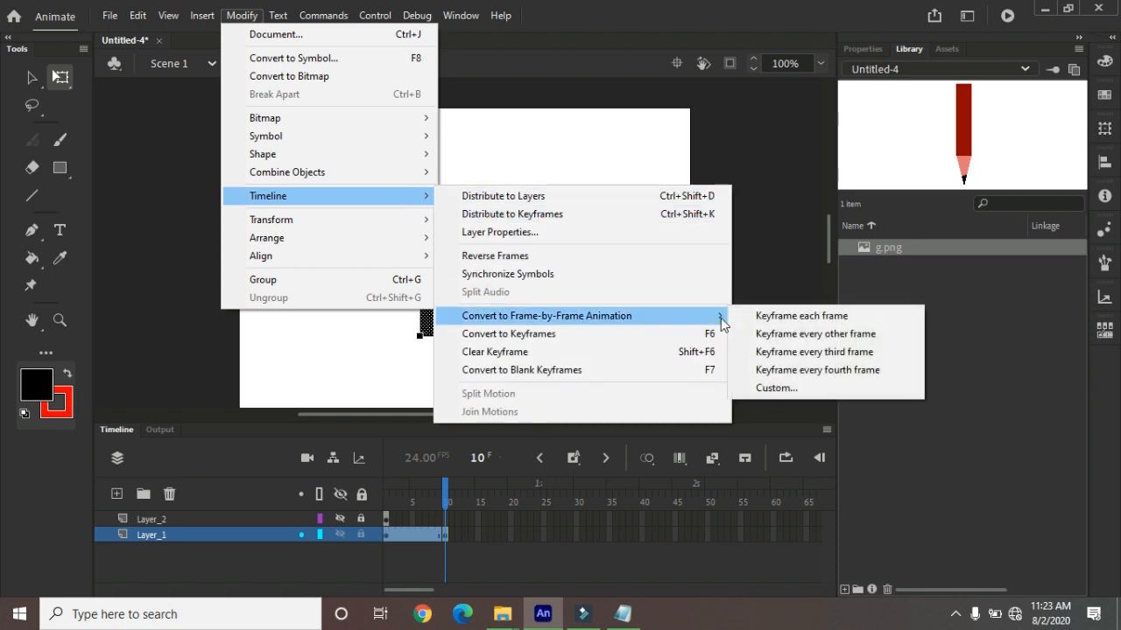
pyautogui.click(773, 317)
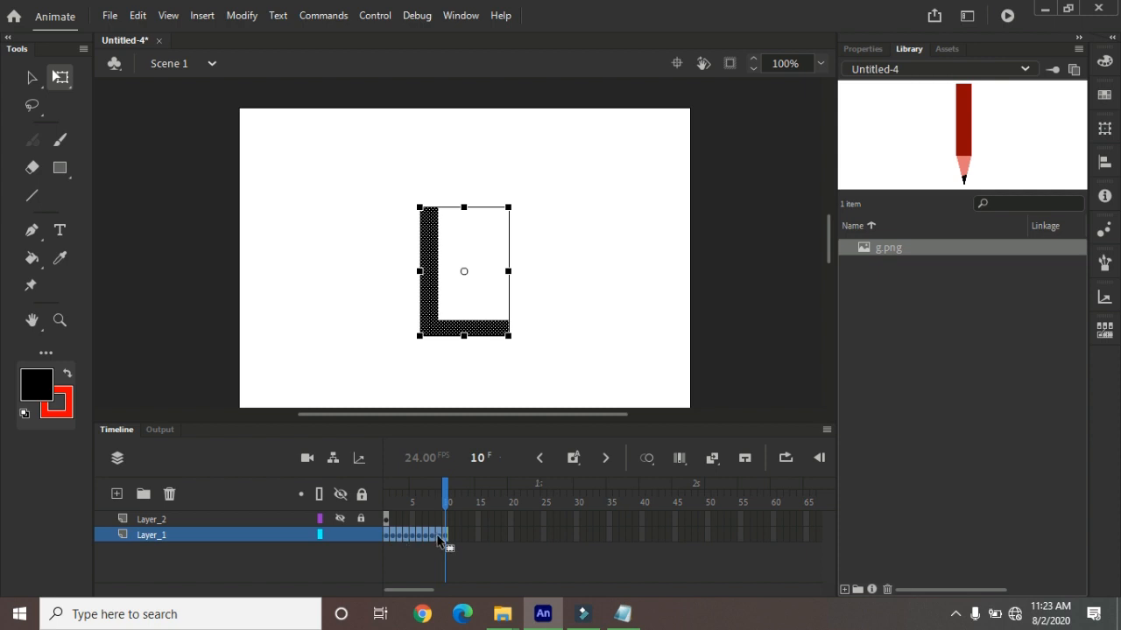
# In frame 1 of Layer_1, delete the L except for a small square block at the top of its vertical bar.
pyautogui.click(387, 532)
pyautogui.click(429, 379)
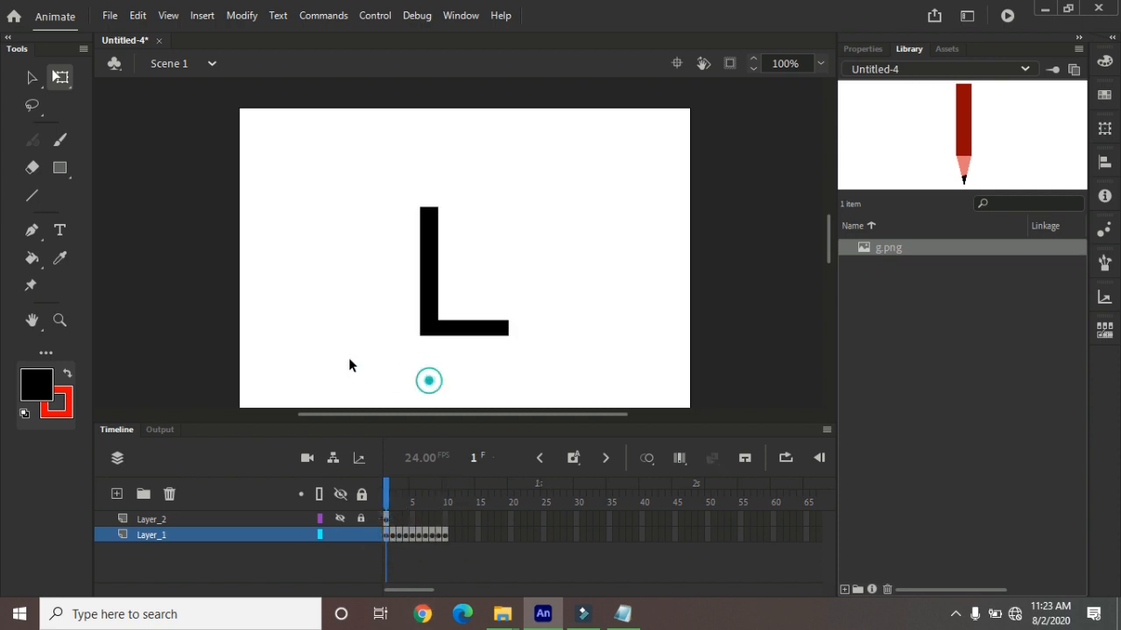
pyautogui.moveTo(344, 381); pyautogui.dragTo(566, 229)
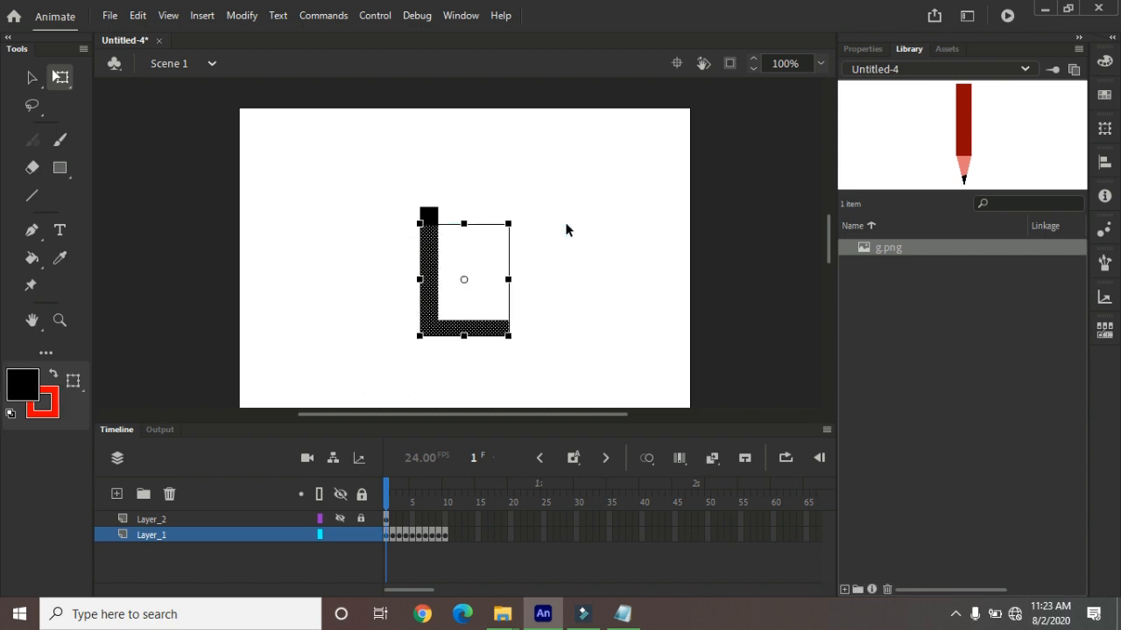
pyautogui.press('Delete')
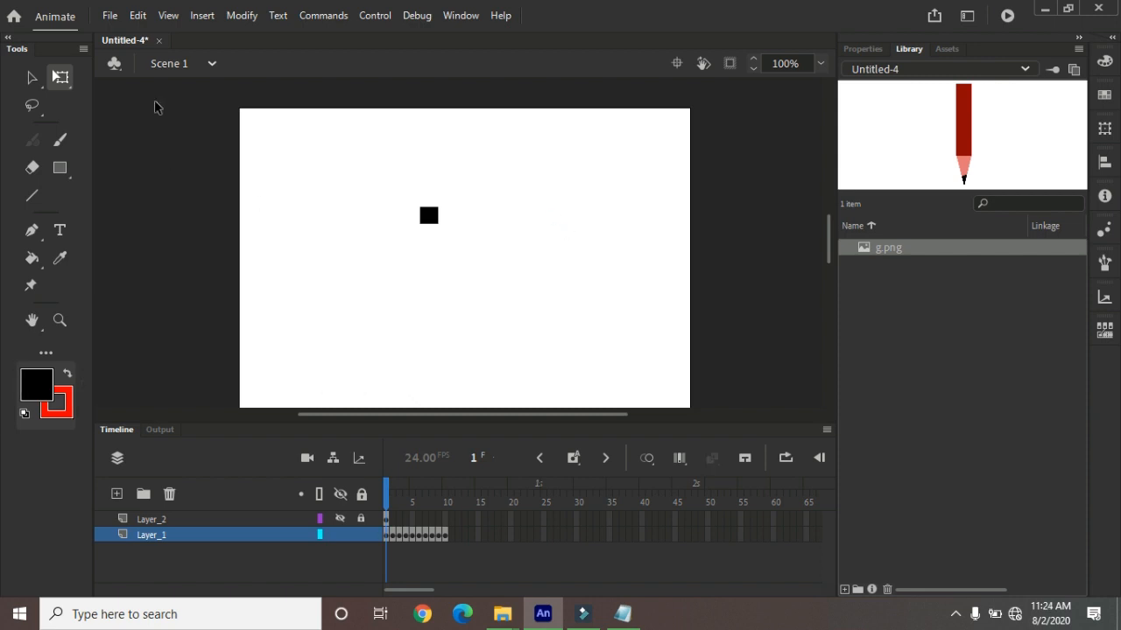
# Delete the lower part of the L in frames 2 and 3 of Layer_1, leaving a longer piece of the vertical bar each time.
pyautogui.click(32, 80)
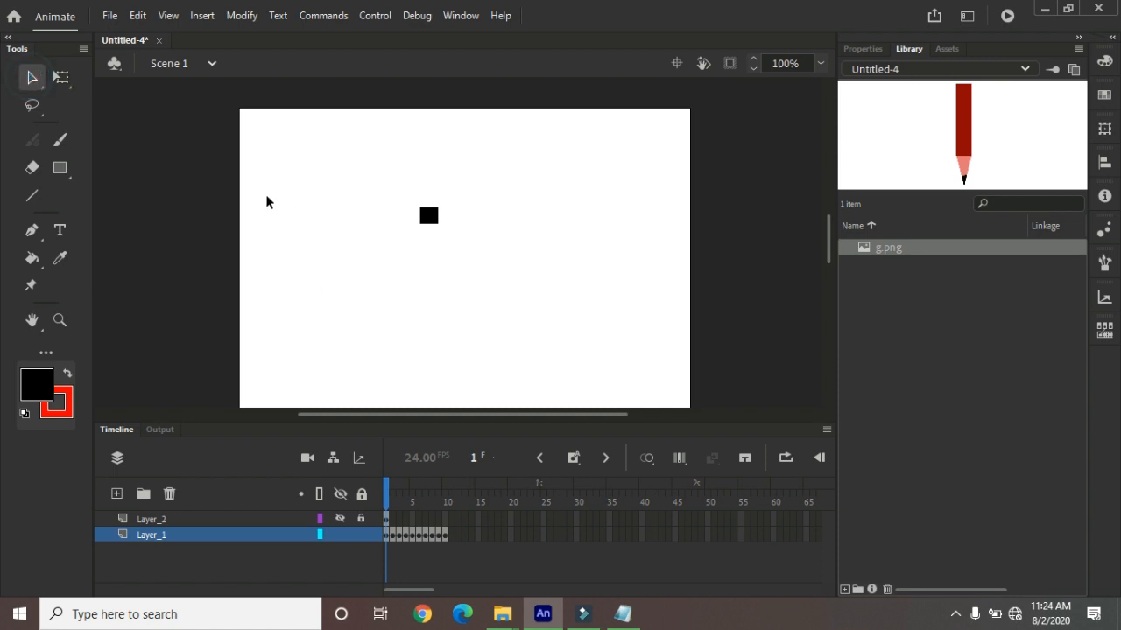
pyautogui.click(392, 535)
pyautogui.moveTo(384, 373); pyautogui.dragTo(566, 241)
pyautogui.press('Delete')
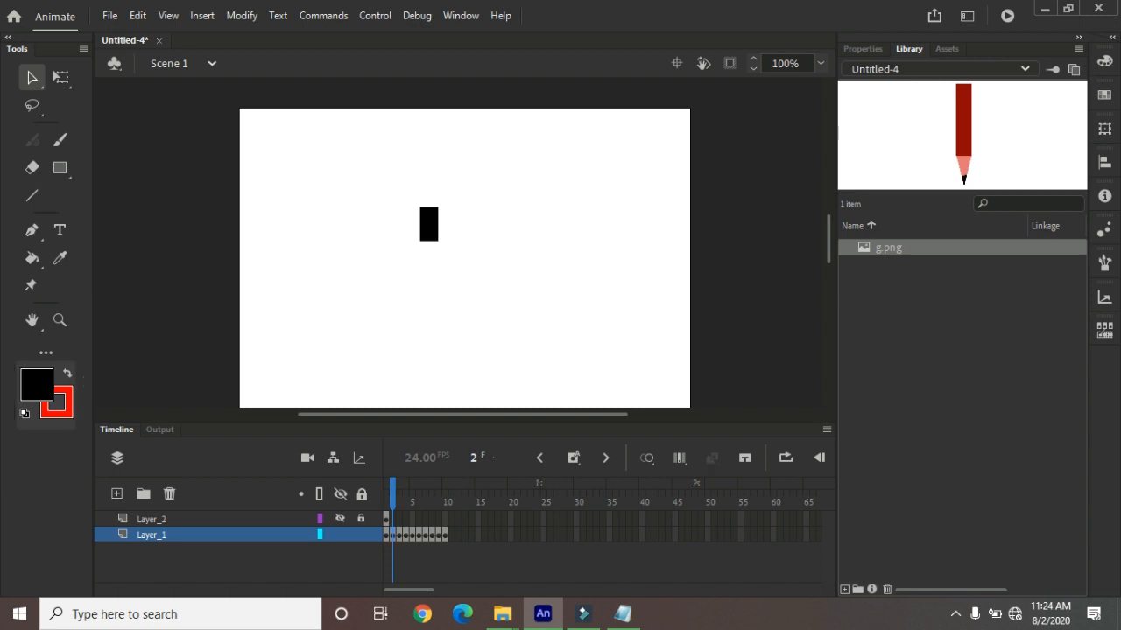
pyautogui.click(400, 534)
pyautogui.moveTo(367, 358); pyautogui.dragTo(592, 259)
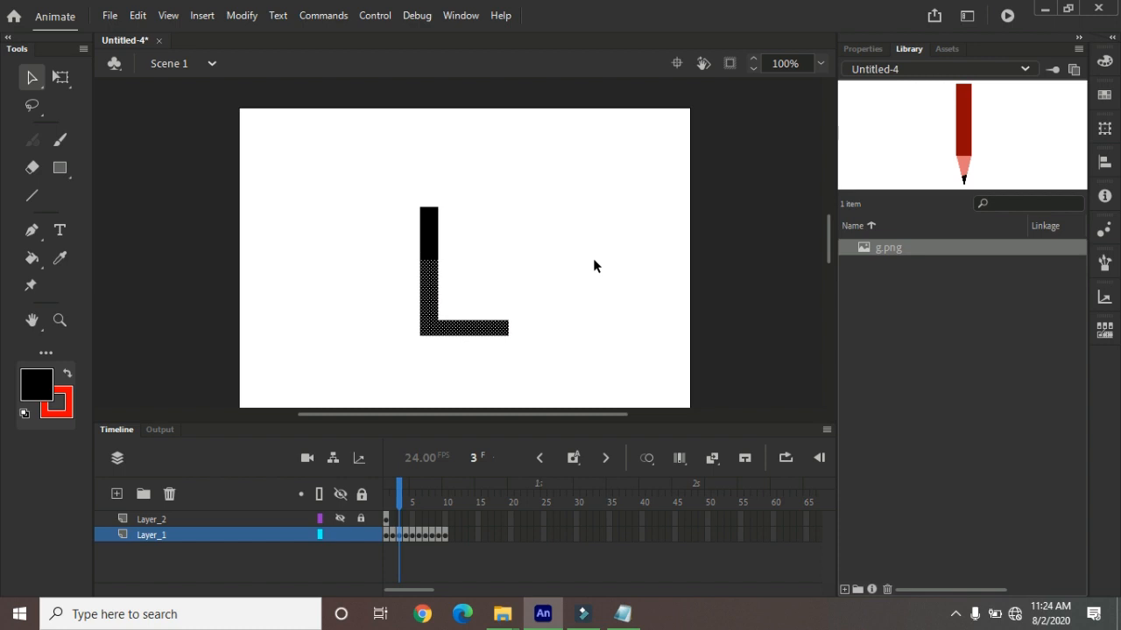
pyautogui.press('Delete')
# In frames 4 and 5 of Layer_1, delete the L's lower part, keeping the bar down to just above the foot in frame 5.
pyautogui.click(407, 534)
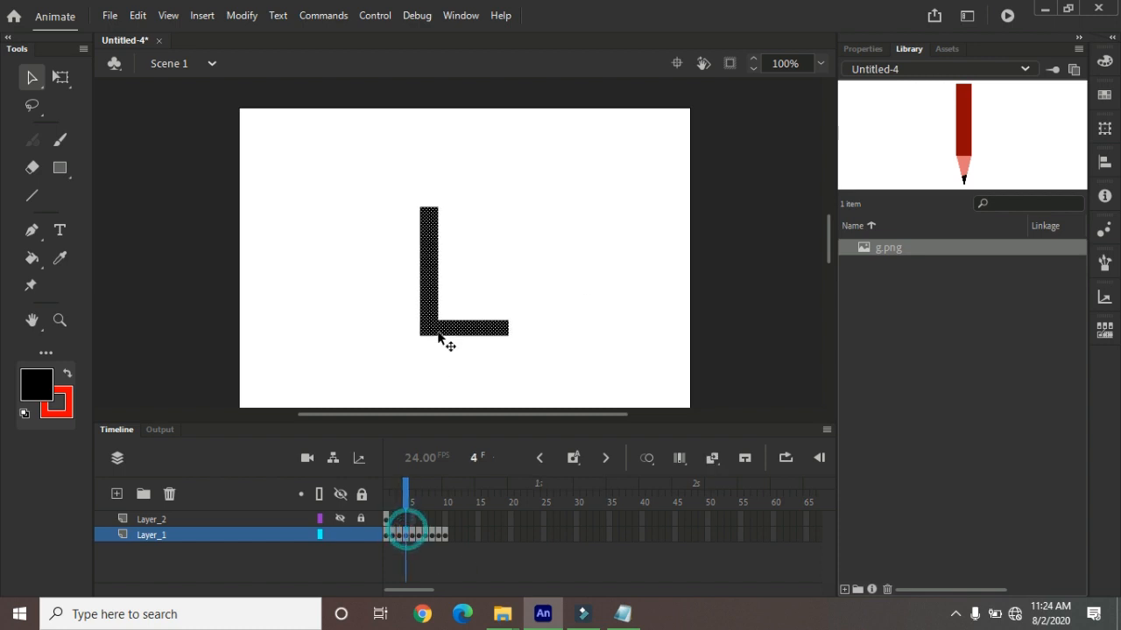
pyautogui.moveTo(391, 367); pyautogui.dragTo(547, 298)
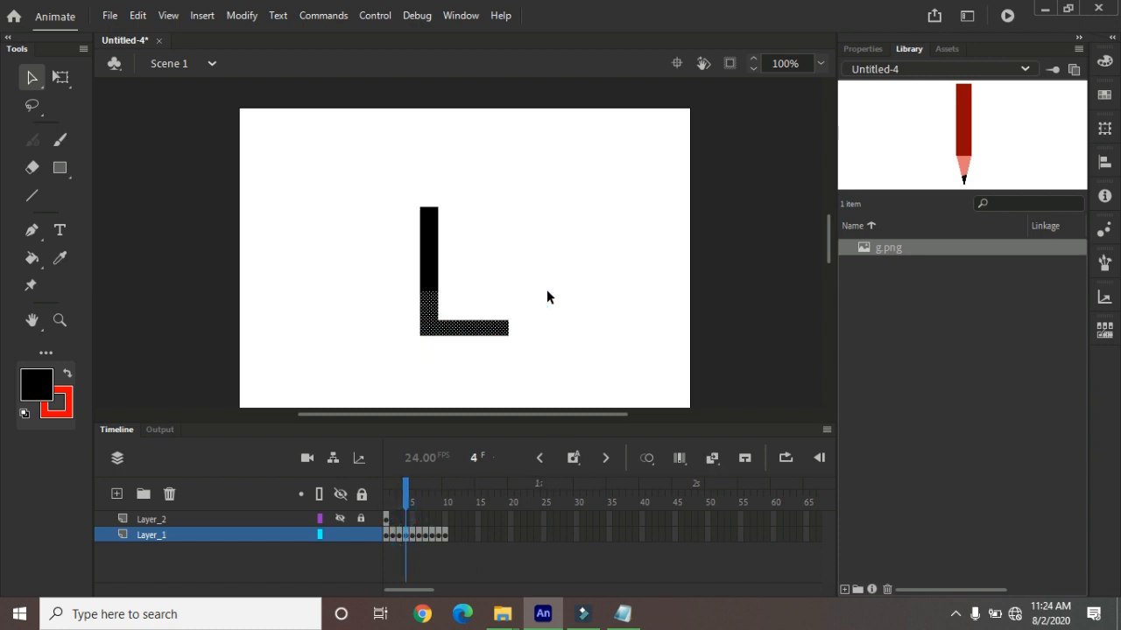
pyautogui.press('Delete')
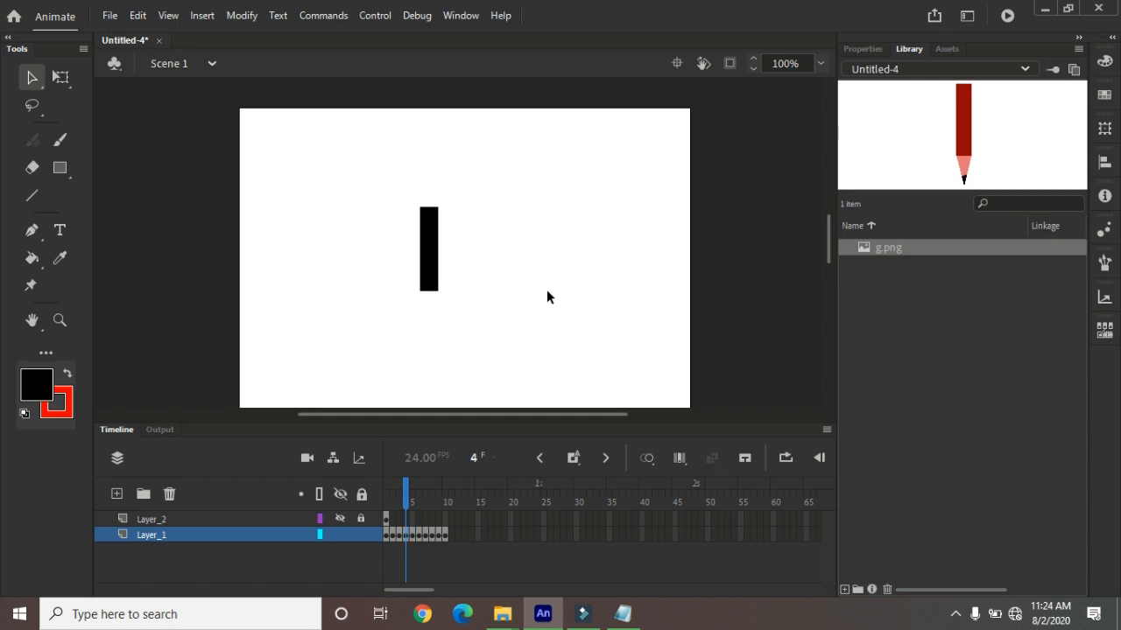
pyautogui.click(413, 534)
pyautogui.moveTo(399, 360); pyautogui.dragTo(556, 319)
pyautogui.press('Delete')
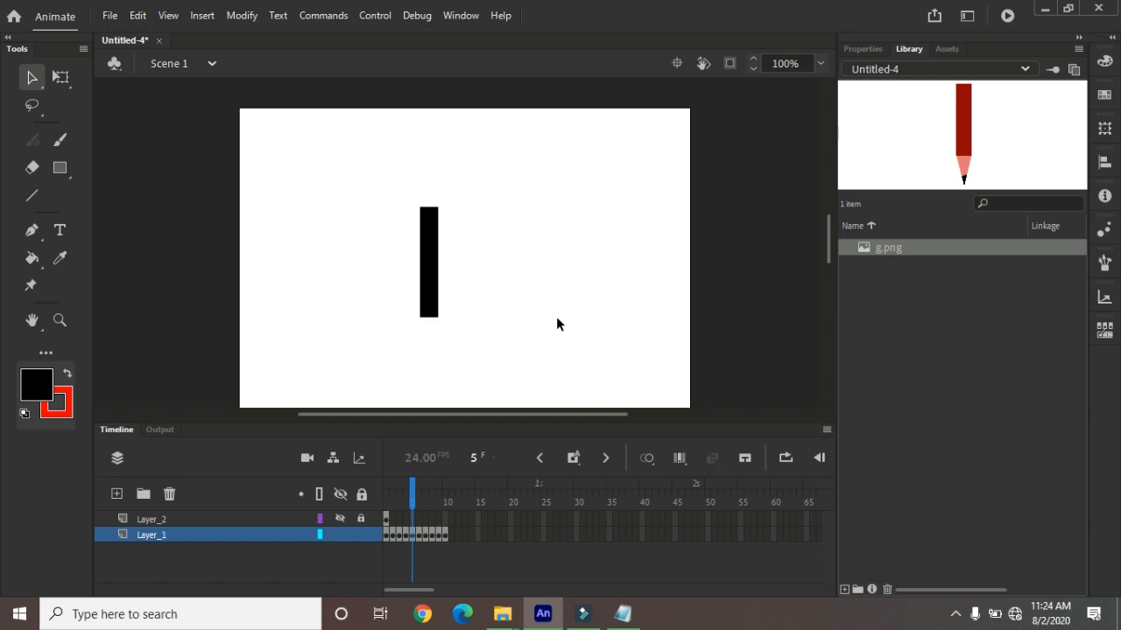
# In frames 6 and 7 of Layer_1, delete the outer part of the L's foot, leaving a slightly longer stub in frame 7.
pyautogui.click(418, 534)
pyautogui.moveTo(537, 293); pyautogui.dragTo(449, 386)
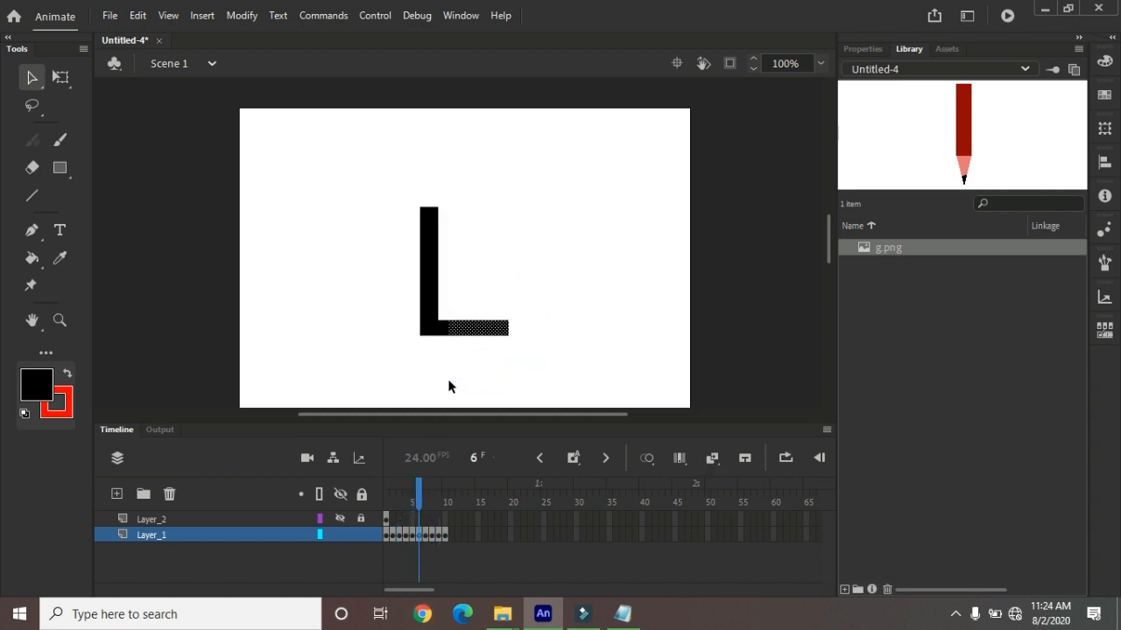
pyautogui.press('Delete')
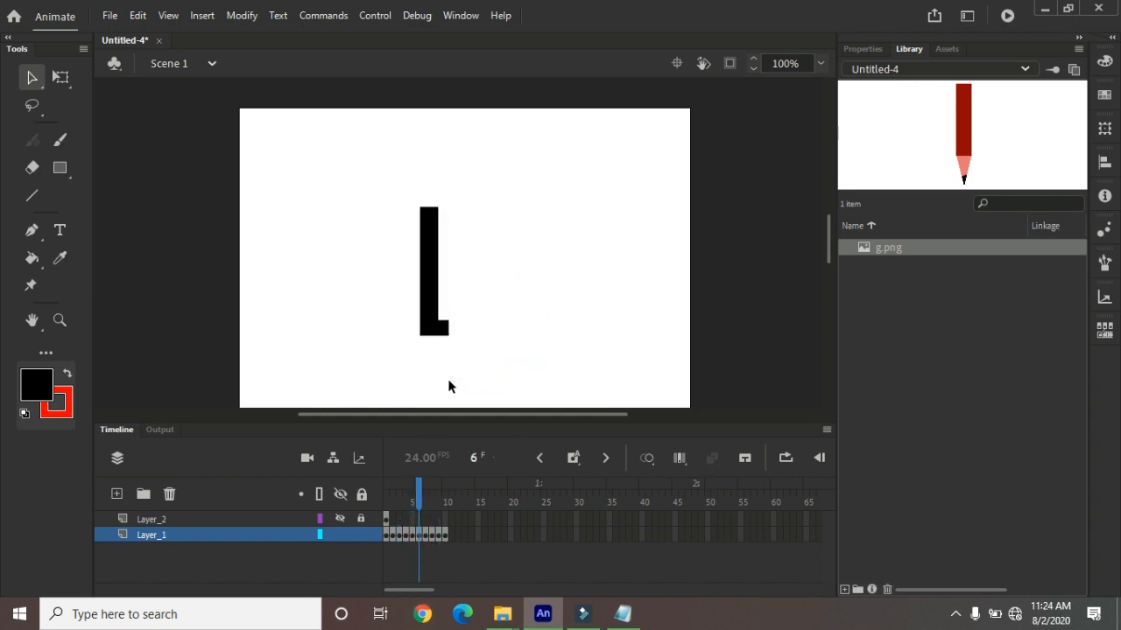
pyautogui.click(426, 533)
pyautogui.moveTo(520, 293); pyautogui.dragTo(461, 372)
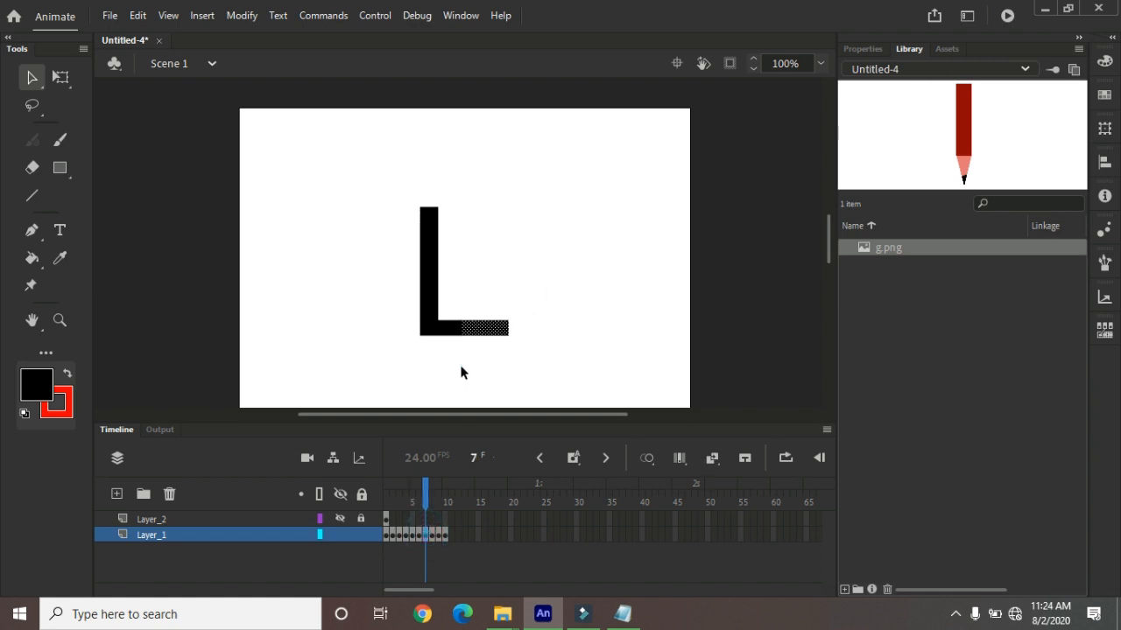
pyautogui.press('Delete')
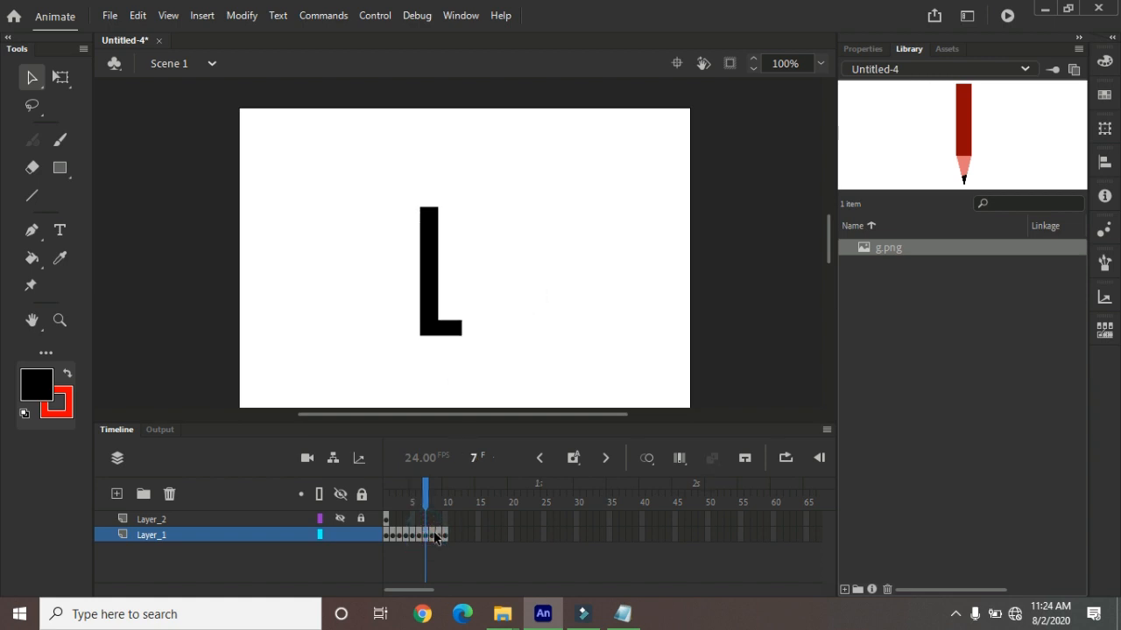
# Trim the end of the L's foot progressively less in frames 8 and 9 of Layer_1, keeping the full L in frame 10.
pyautogui.click(434, 535)
pyautogui.click(480, 356)
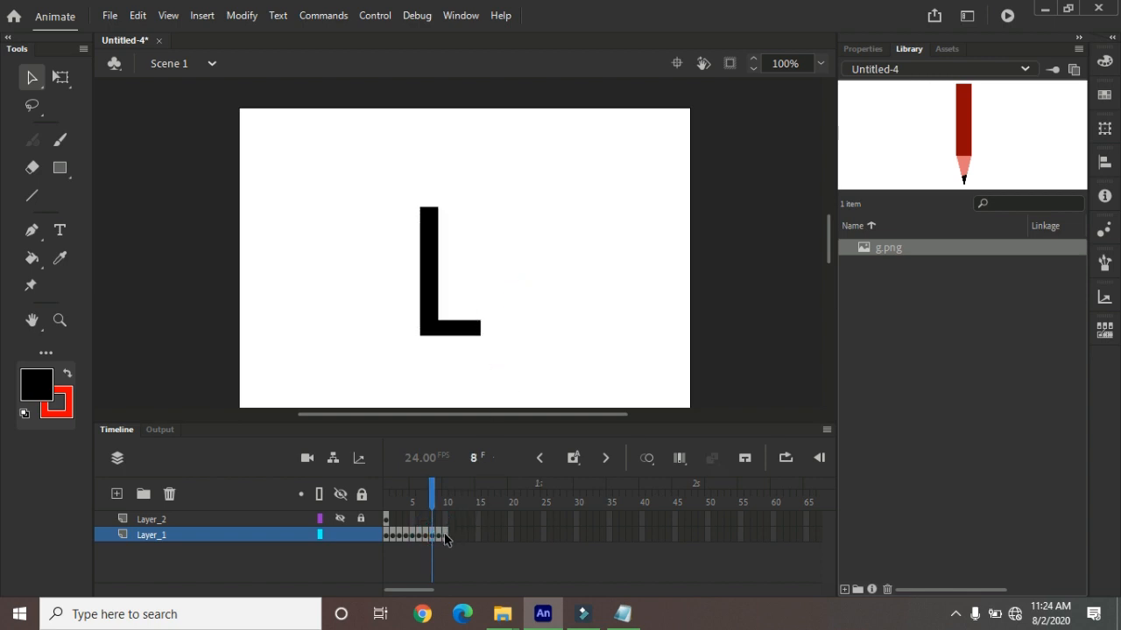
pyautogui.moveTo(518, 296); pyautogui.dragTo(492, 350)
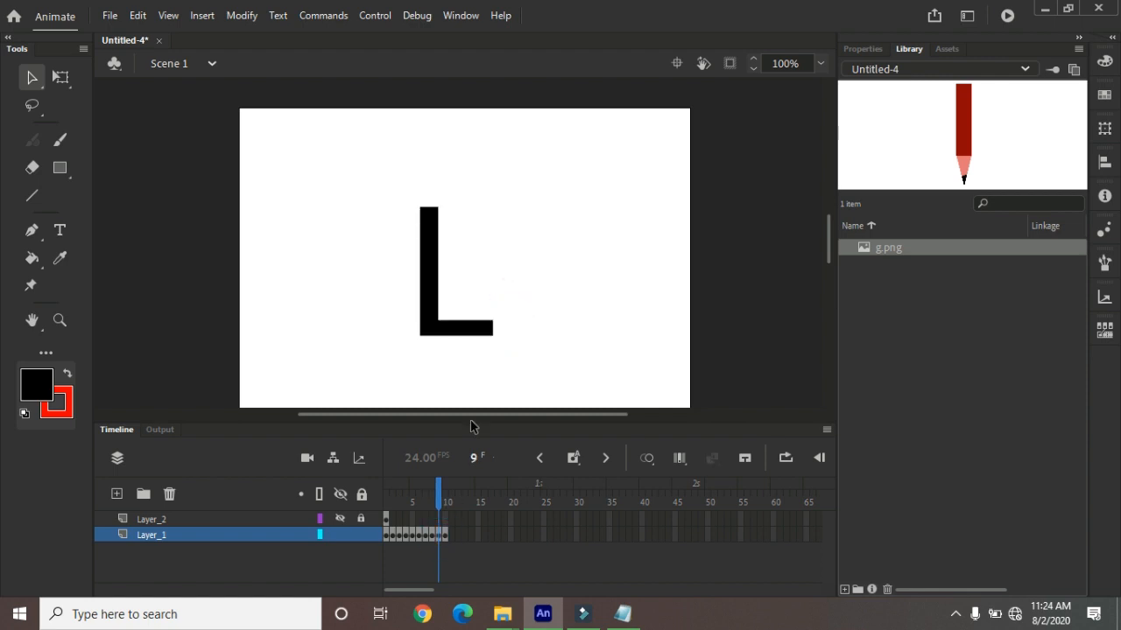
pyautogui.click(447, 536)
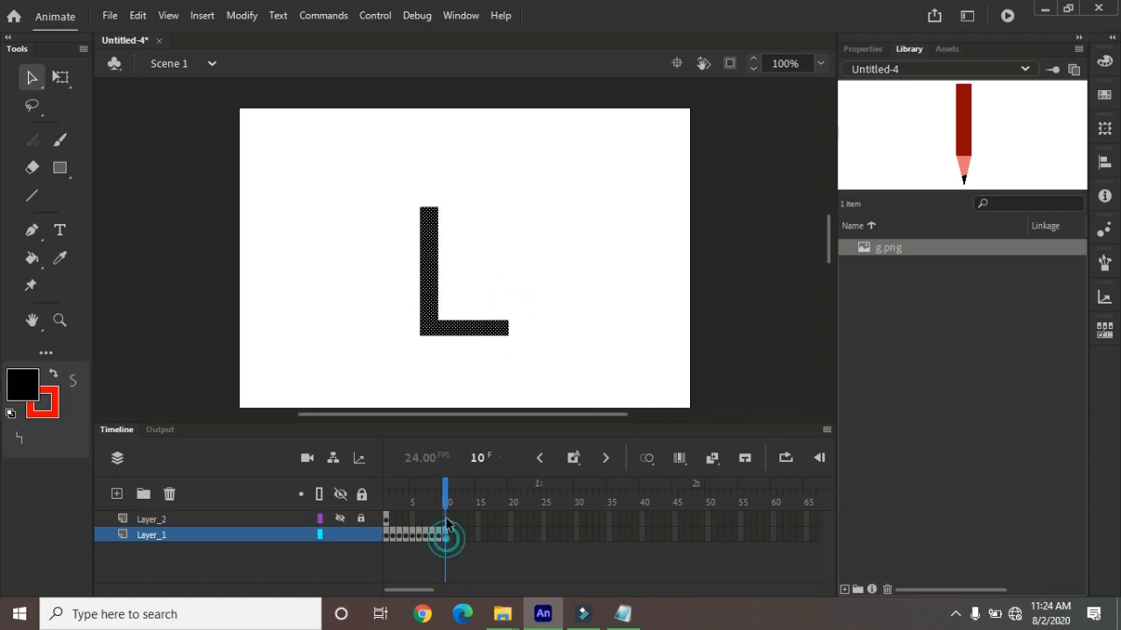
pyautogui.moveTo(444, 492)
pyautogui.mouseDown()
pyautogui.moveTo(382, 496)
pyautogui.moveTo(451, 508)
pyautogui.mouseUp()
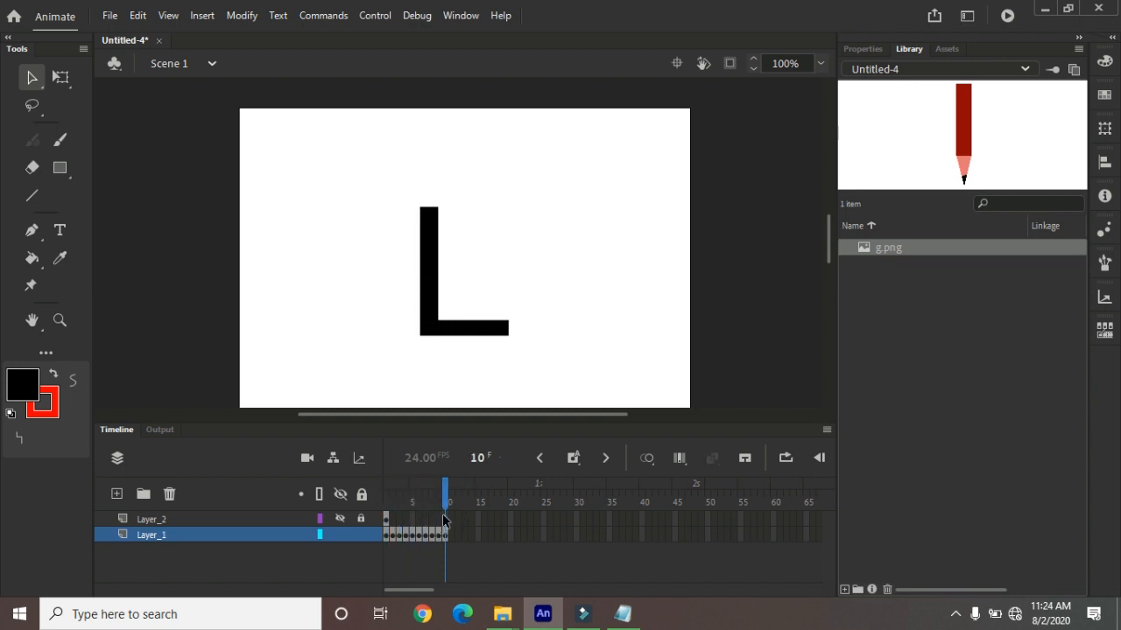
# Unlock the pencil layer, Layer_2, and make it visible again.
pyautogui.click(359, 516)
pyautogui.click(340, 517)
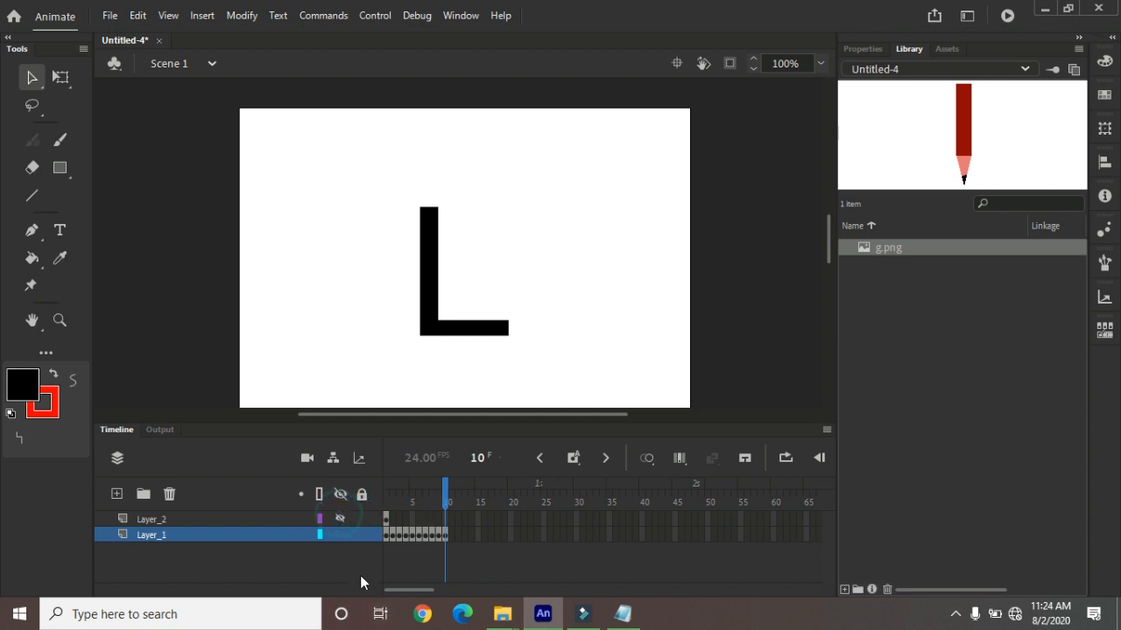
pyautogui.click(338, 518)
# Extend Layer_2 to frame 10 and convert all of its frames to keyframes.
pyautogui.click(386, 519)
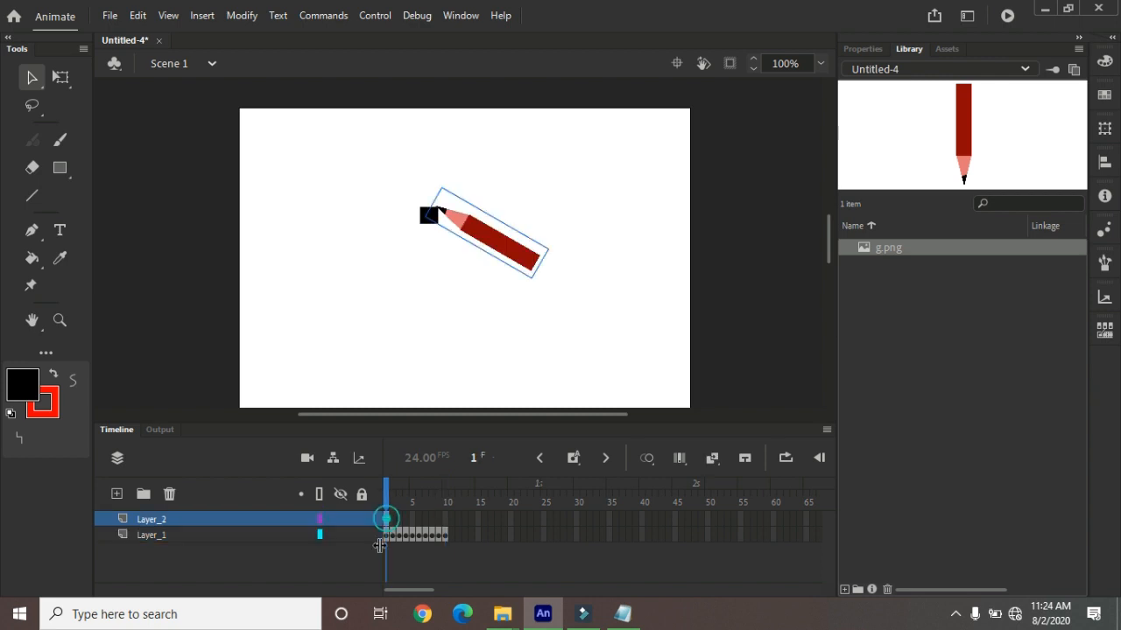
pyautogui.click(445, 521)
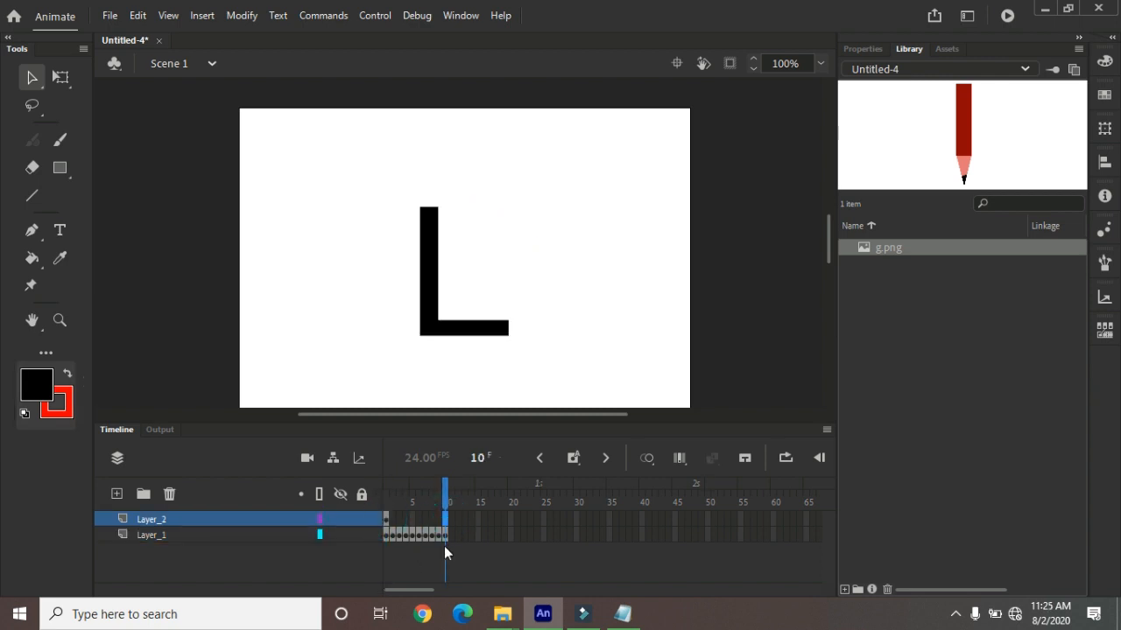
pyautogui.press('F5')
pyautogui.click(266, 520)
pyautogui.press('F6')
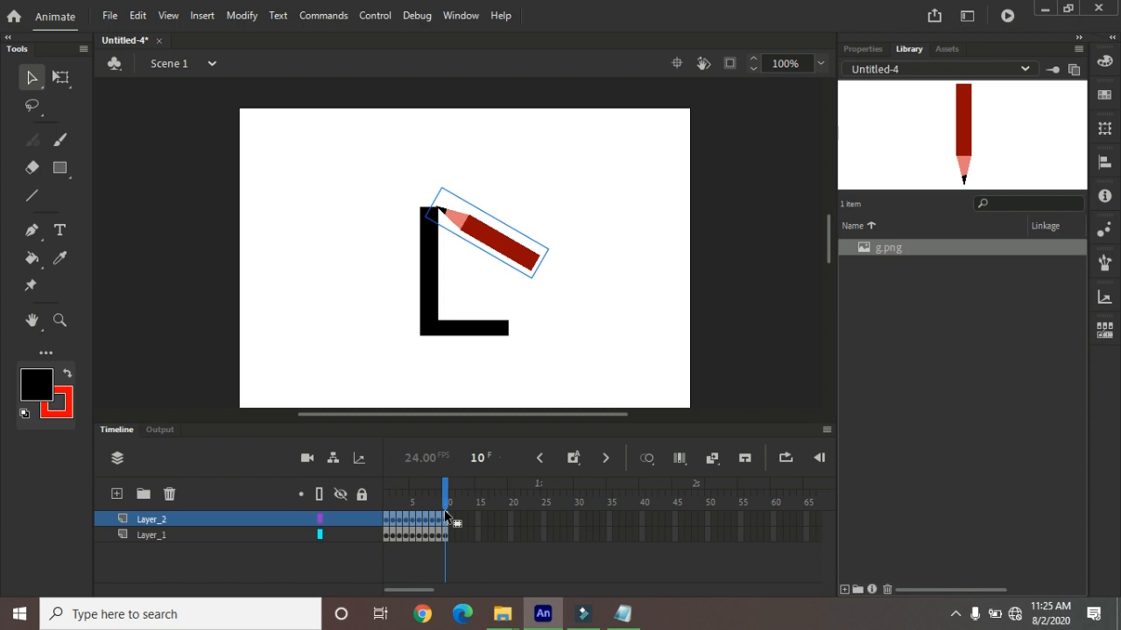
# Lock Layer_1 and move the pencil in frame 1 of Layer_2 down to the lower edge of the black block.
pyautogui.click(387, 523)
pyautogui.click(360, 534)
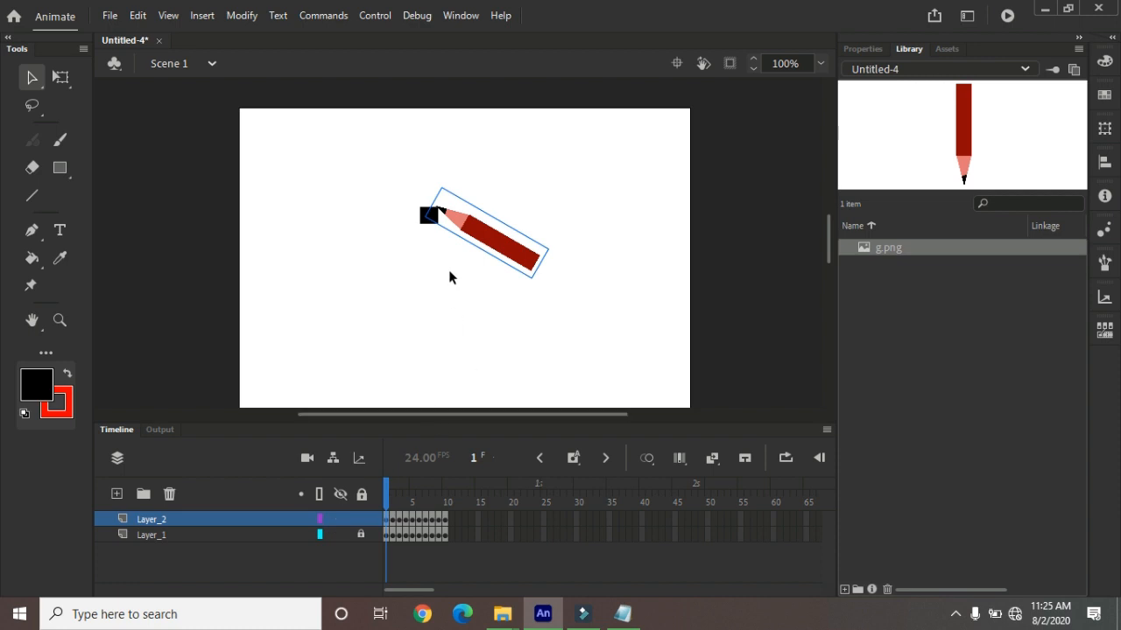
pyautogui.click(473, 231)
pyautogui.moveTo(473, 230); pyautogui.dragTo(473, 243)
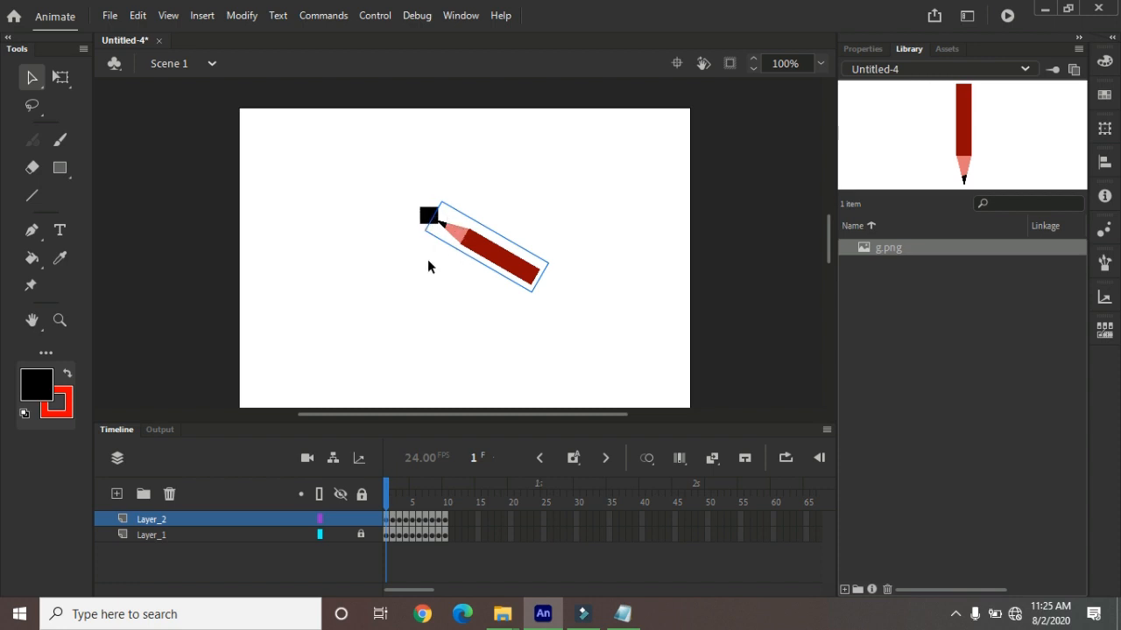
# Move the pencil in frames 2 and 3 of Layer_2 down so its tip meets the lower end of the stroke in each frame.
pyautogui.click(392, 522)
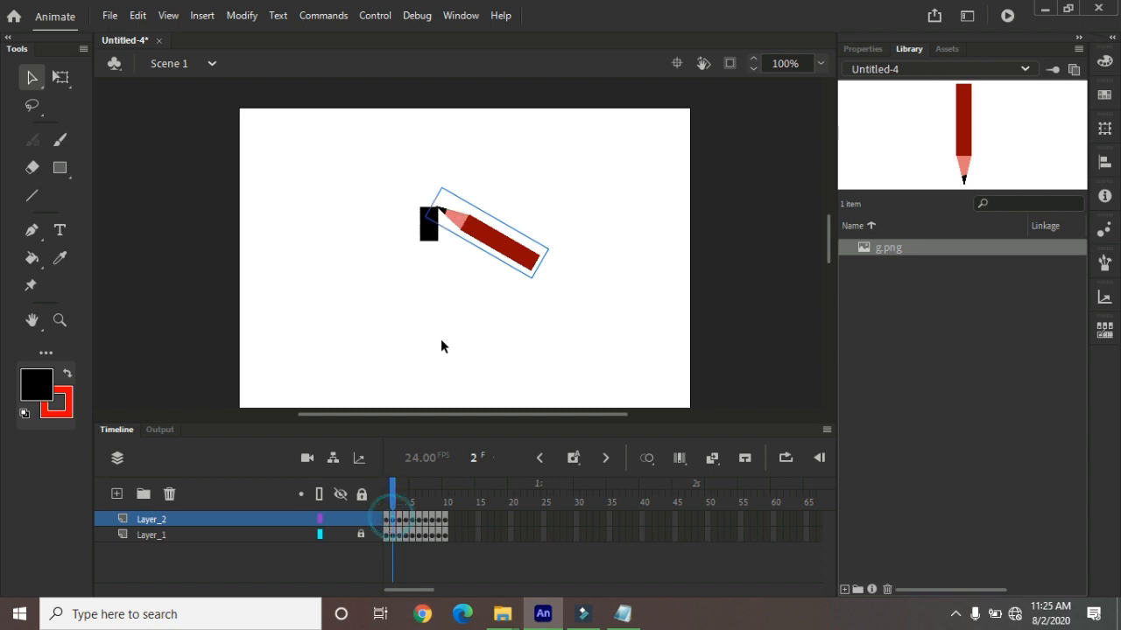
pyautogui.moveTo(483, 233); pyautogui.dragTo(483, 295)
pyautogui.click(398, 523)
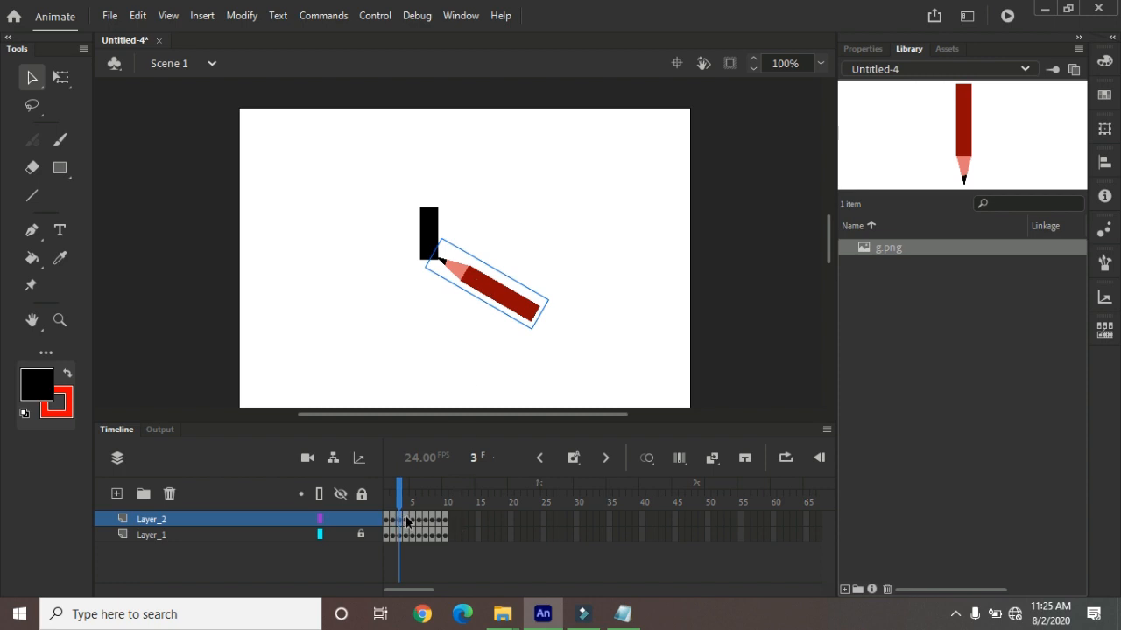
# Lower the pencil in frames 4 and 5 of Layer_2 so its tip touches the bottom of each frame's vertical bar.
pyautogui.click(407, 523)
pyautogui.click(475, 243)
pyautogui.moveTo(473, 239); pyautogui.dragTo(470, 318)
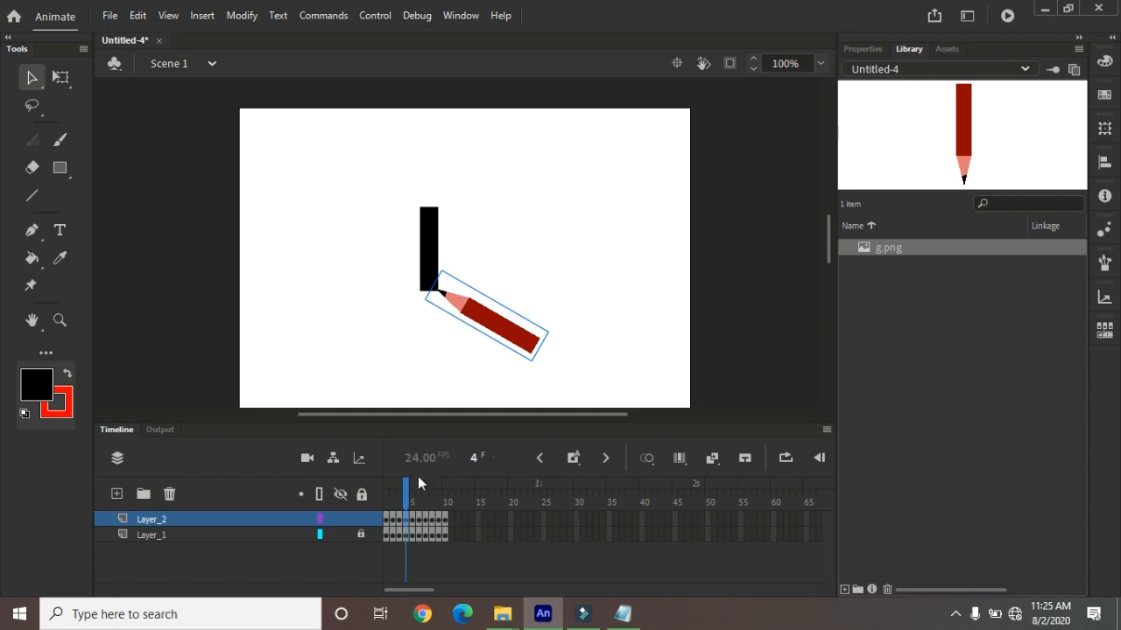
pyautogui.click(414, 524)
pyautogui.moveTo(475, 232); pyautogui.dragTo(478, 348)
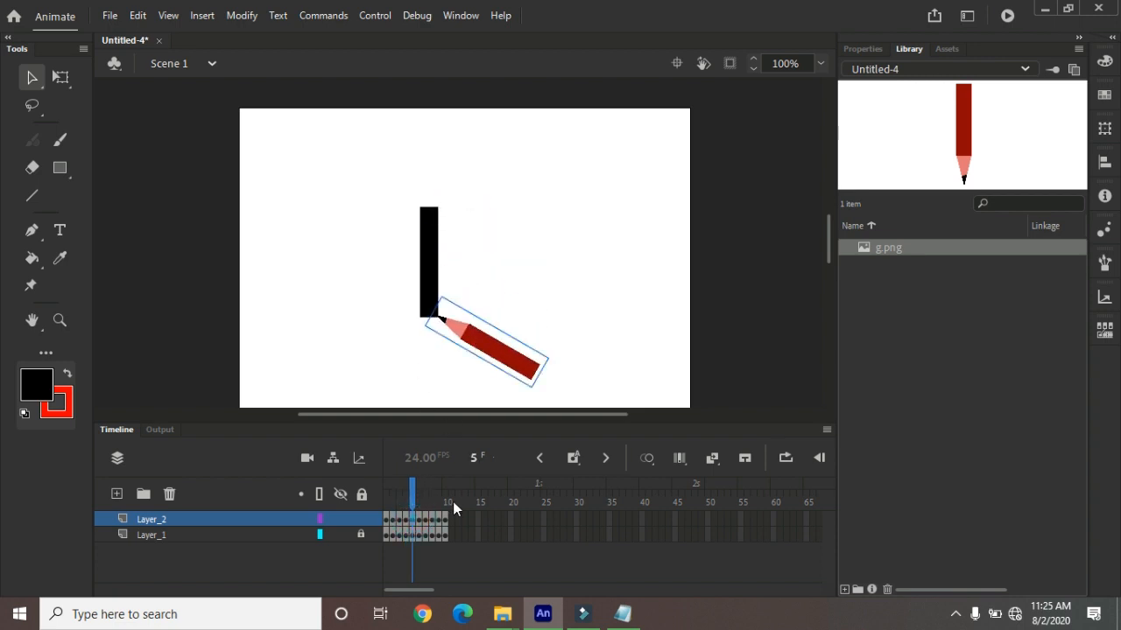
# Move the pencil in frames 6, 7 and 8 of Layer_2 so its tip follows the growing end of the L's foot.
pyautogui.click(419, 524)
pyautogui.moveTo(466, 229); pyautogui.dragTo(477, 354)
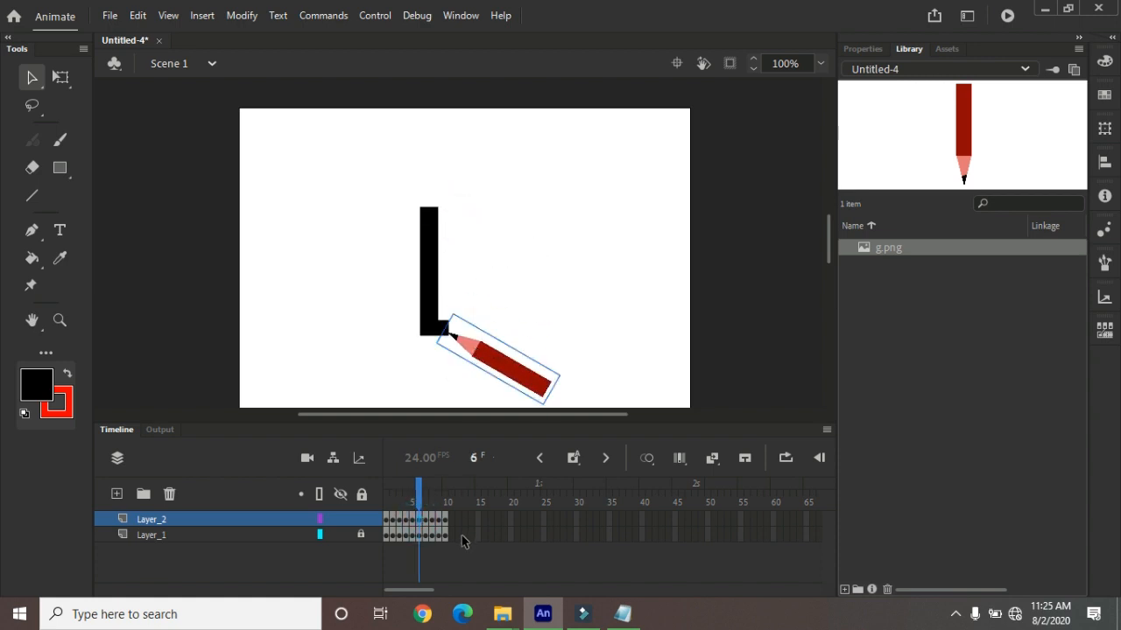
pyautogui.click(425, 490)
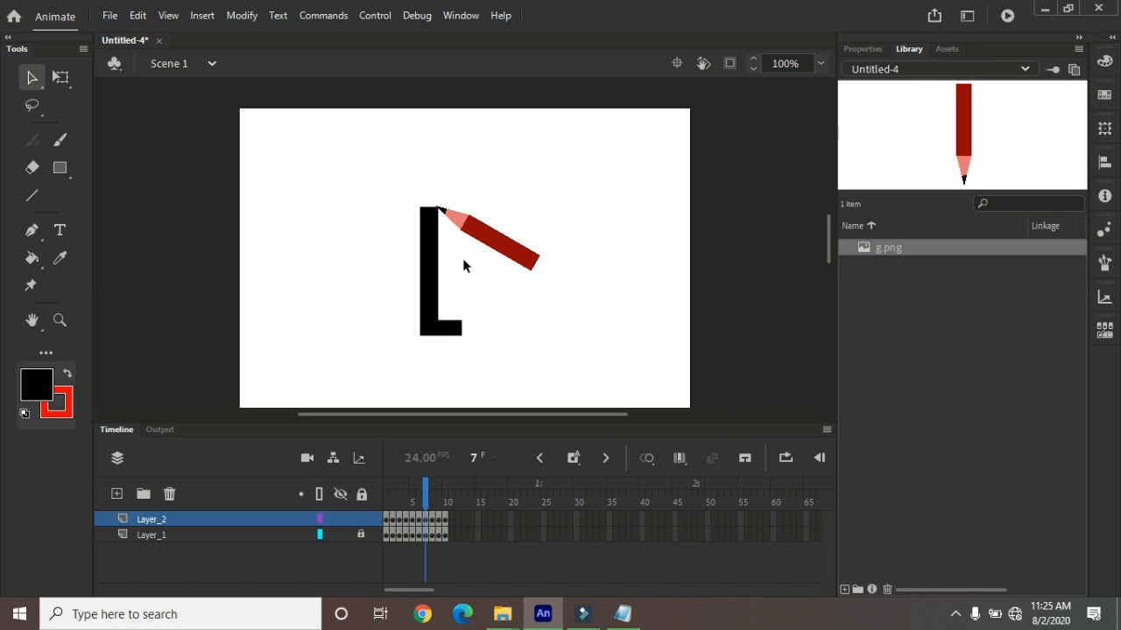
pyautogui.moveTo(475, 249); pyautogui.dragTo(497, 379)
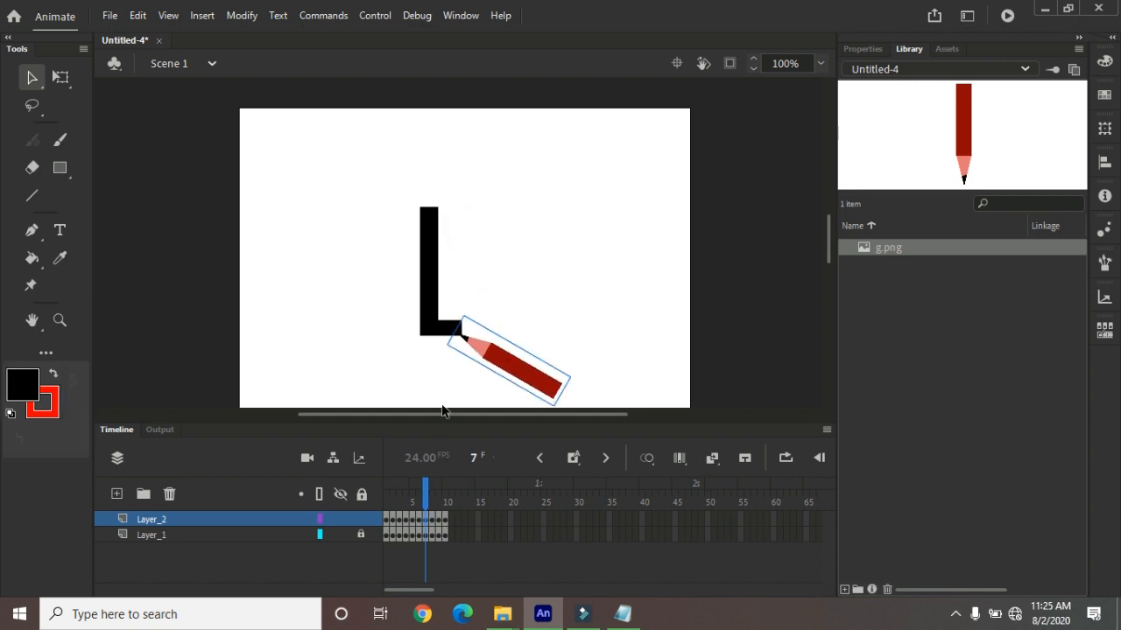
pyautogui.click(431, 495)
pyautogui.moveTo(471, 250)
pyautogui.mouseDown()
pyautogui.moveTo(490, 321)
pyautogui.moveTo(520, 365)
pyautogui.mouseUp()
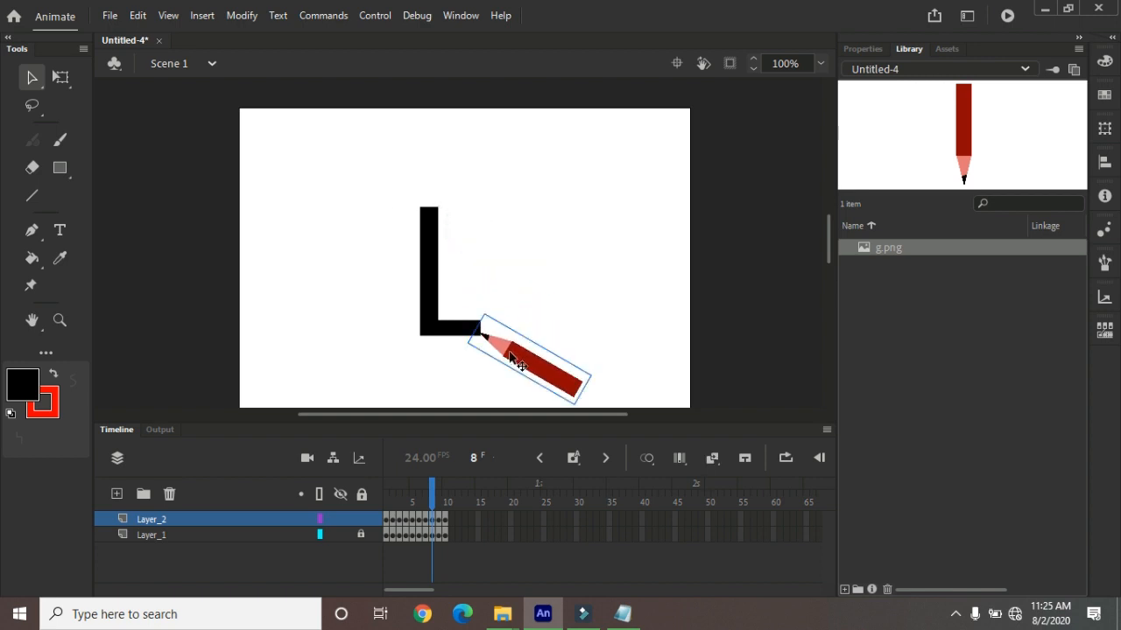
# Move the pencil in frames 9 and 10 of Layer_2 so its tip meets the end of the L's foot, and test the movie.
pyautogui.click(440, 495)
pyautogui.moveTo(472, 241)
pyautogui.mouseDown()
pyautogui.moveTo(478, 282)
pyautogui.moveTo(524, 364)
pyautogui.mouseUp()
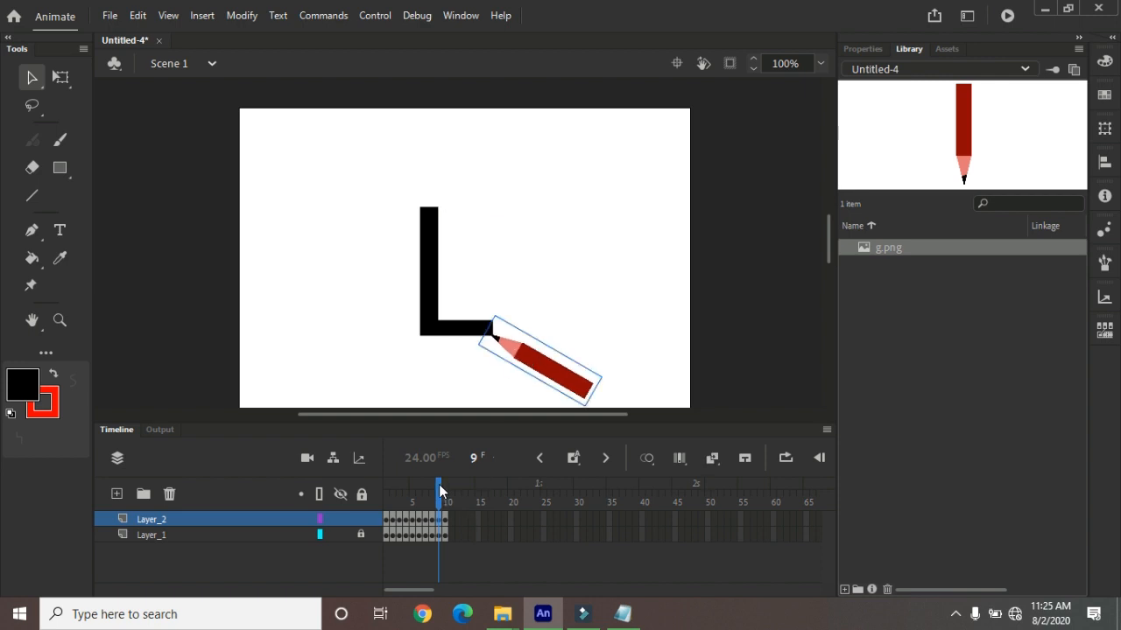
pyautogui.click(444, 493)
pyautogui.moveTo(478, 234); pyautogui.dragTo(549, 364)
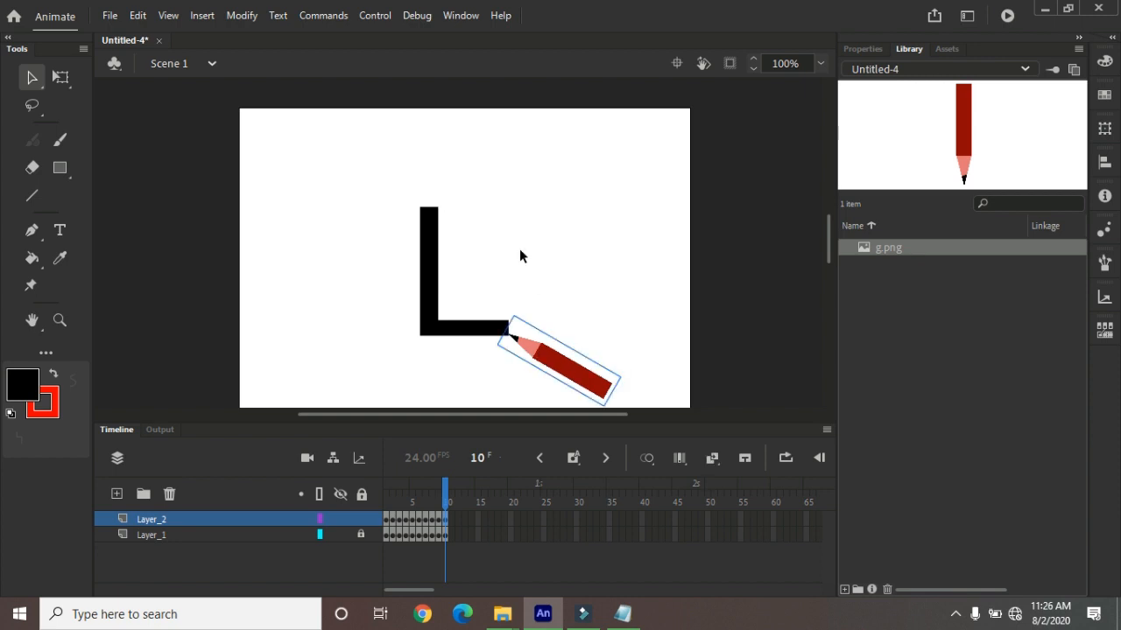
pyautogui.hotkey('ctrl', 'Return')
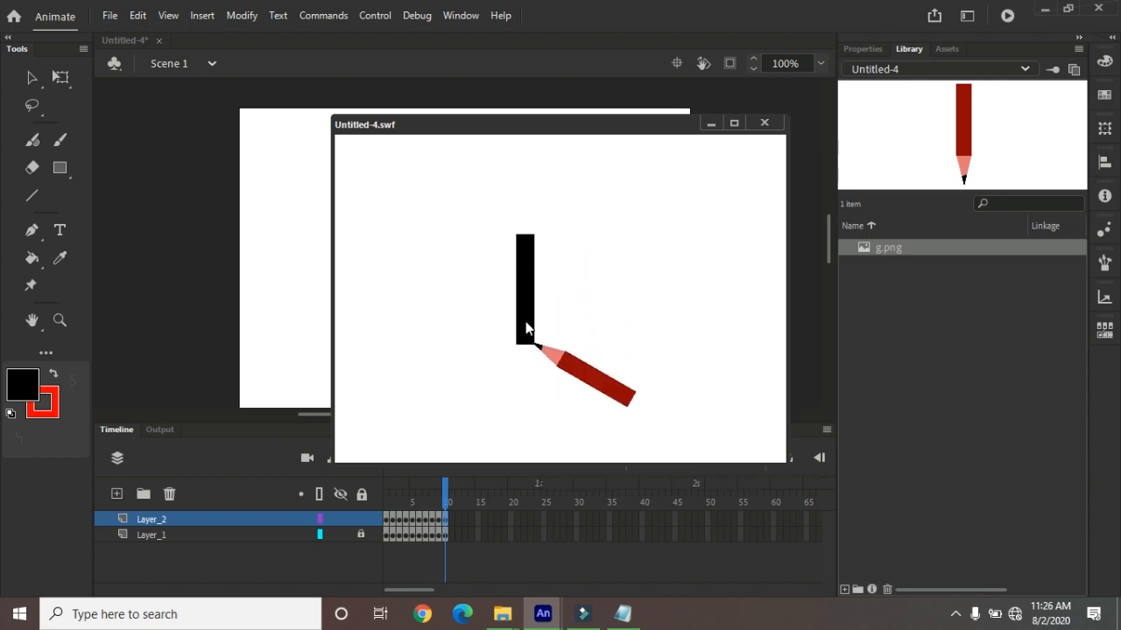
pyautogui.click(765, 125)
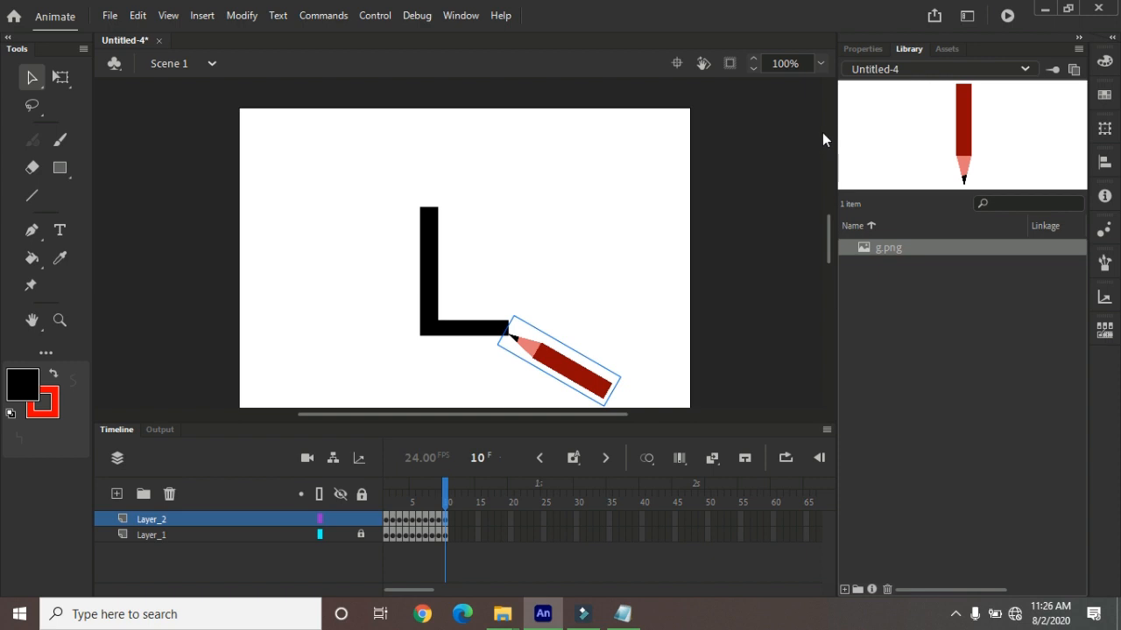
# Set the document's frame rate to 12 FPS and test the movie.
pyautogui.click(863, 49)
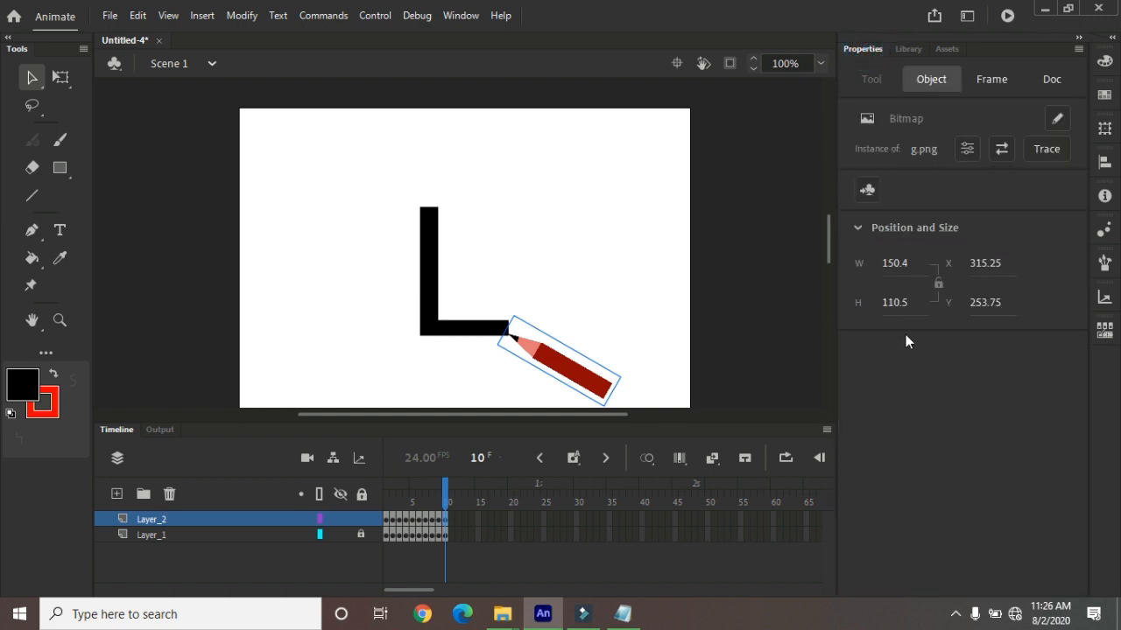
pyautogui.click(741, 218)
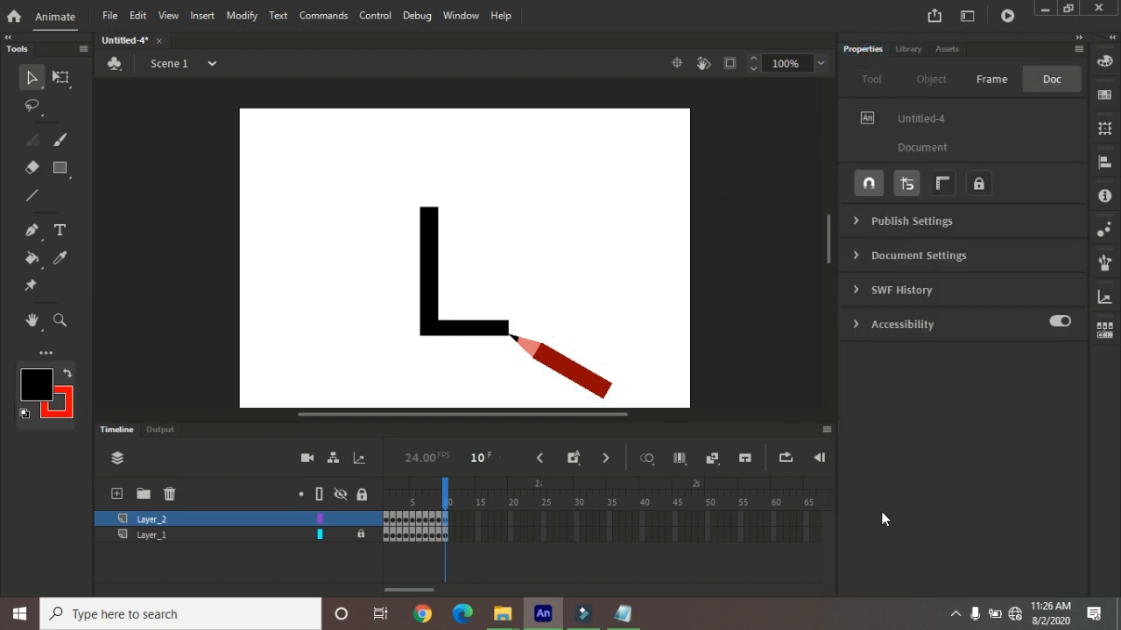
pyautogui.click(859, 221)
pyautogui.click(858, 220)
pyautogui.click(858, 257)
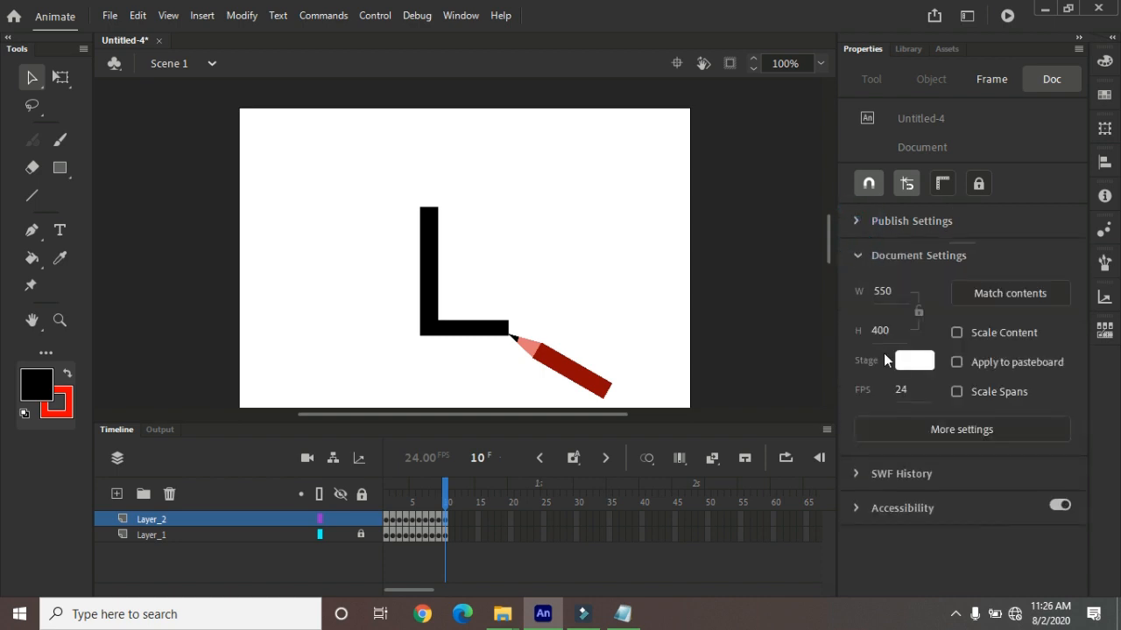
pyautogui.click(903, 393)
pyautogui.write('12')
pyautogui.hotkey('ctrl', 'Return')
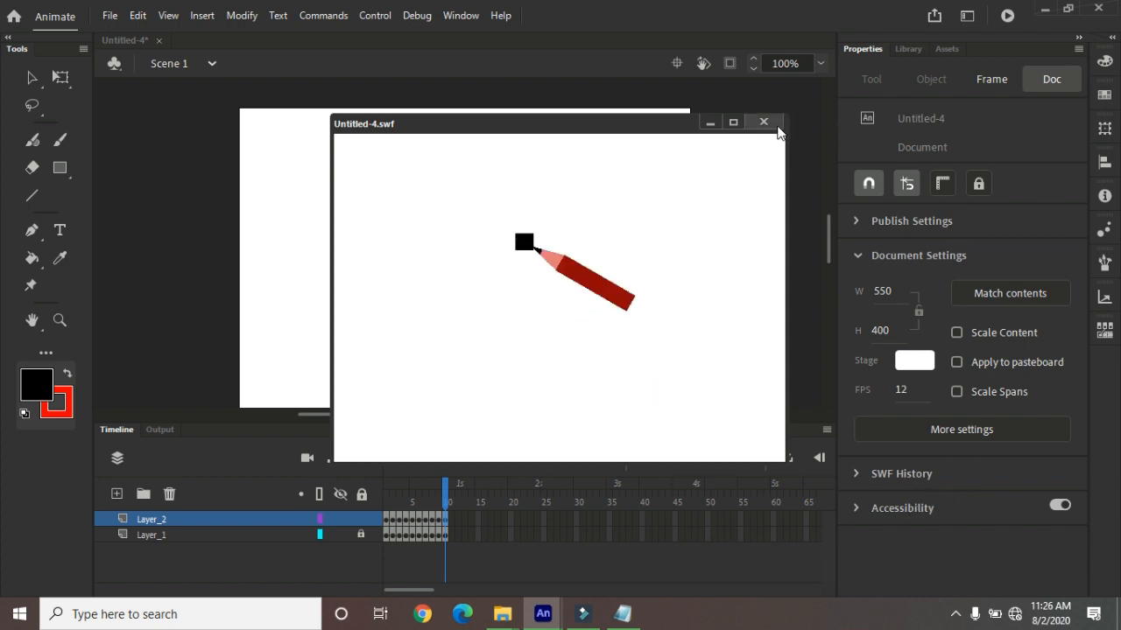
pyautogui.click(778, 127)
# Lower the document's frame rate to 6 FPS and play the test movie.
pyautogui.click(909, 394)
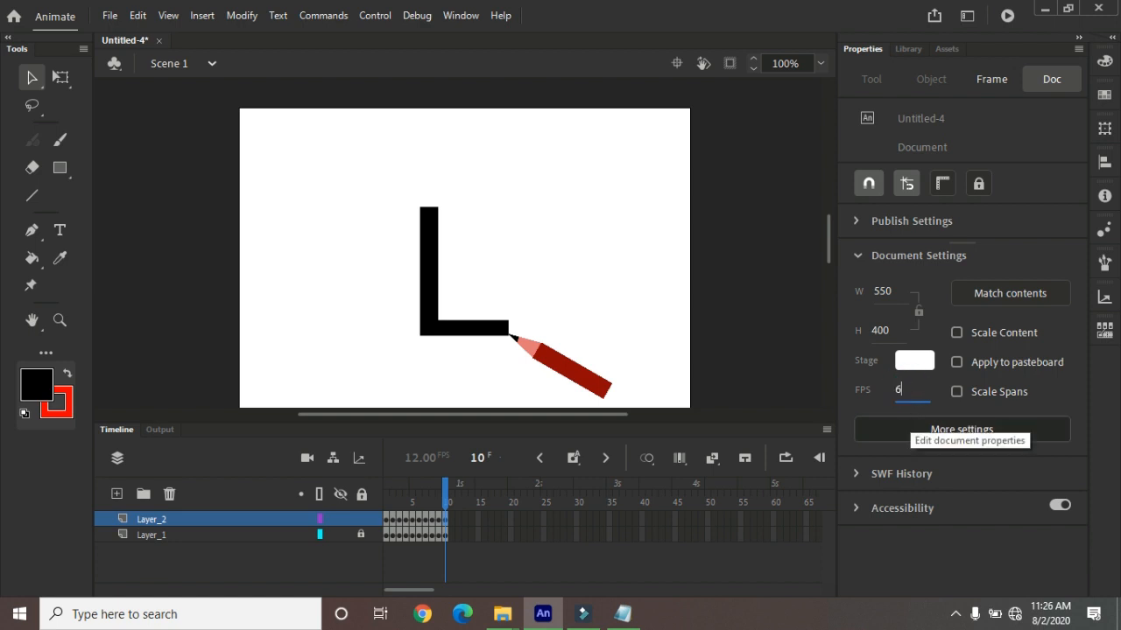
pyautogui.write('6')
pyautogui.hotkey('ctrl', 'Return')
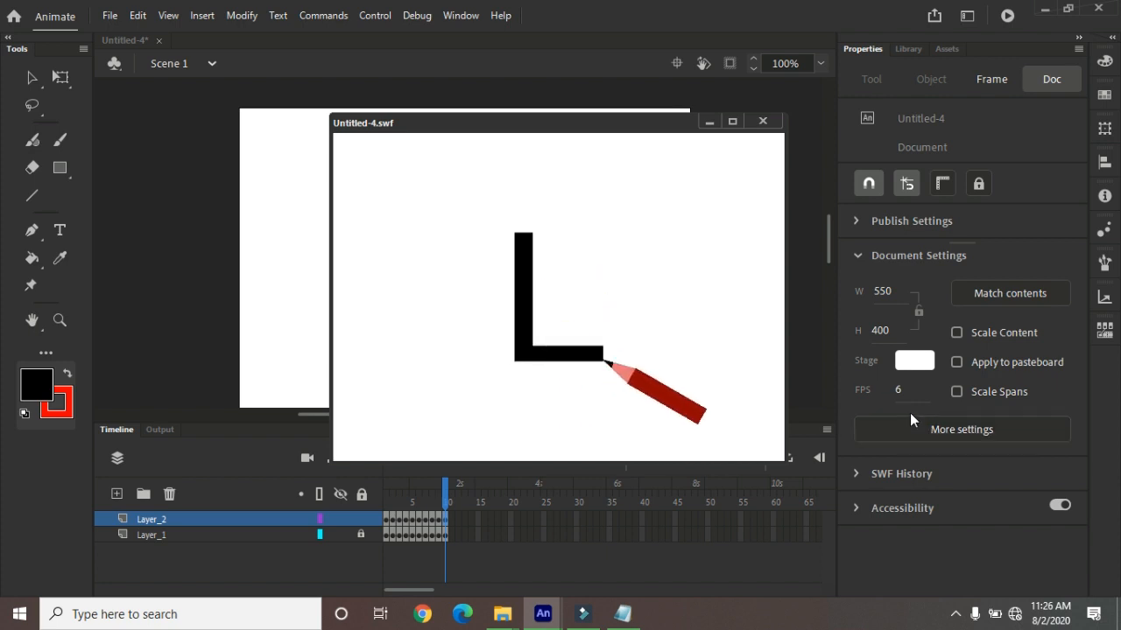
pyautogui.click(762, 121)
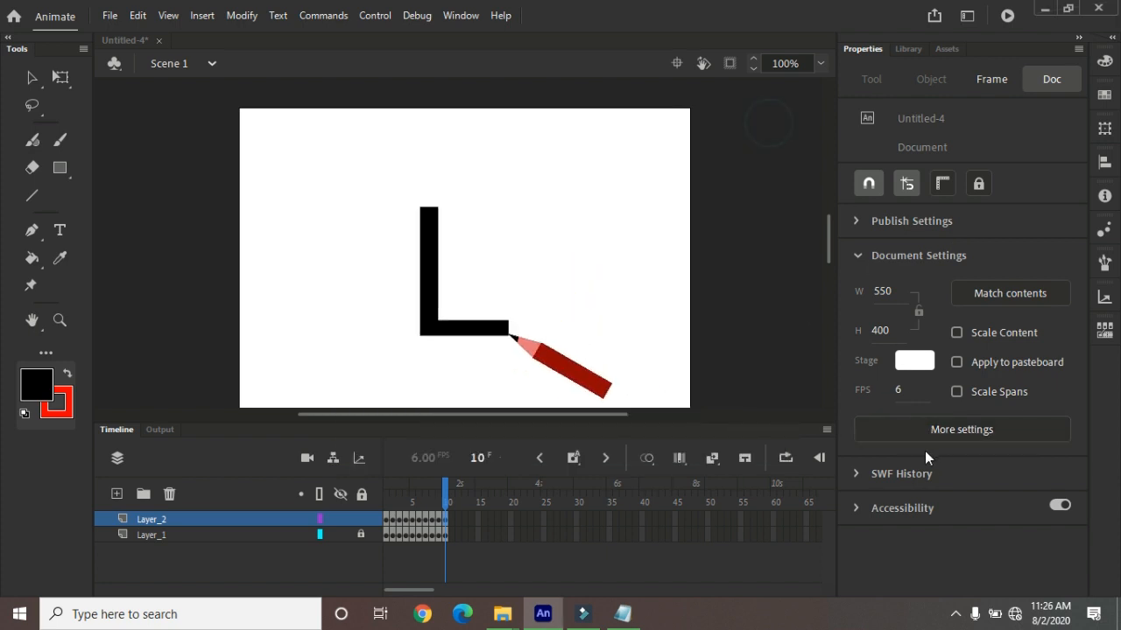
# Set the document's frame rate to 24 FPS.
pyautogui.click(909, 391)
pyautogui.write('24')
pyautogui.press('Return')
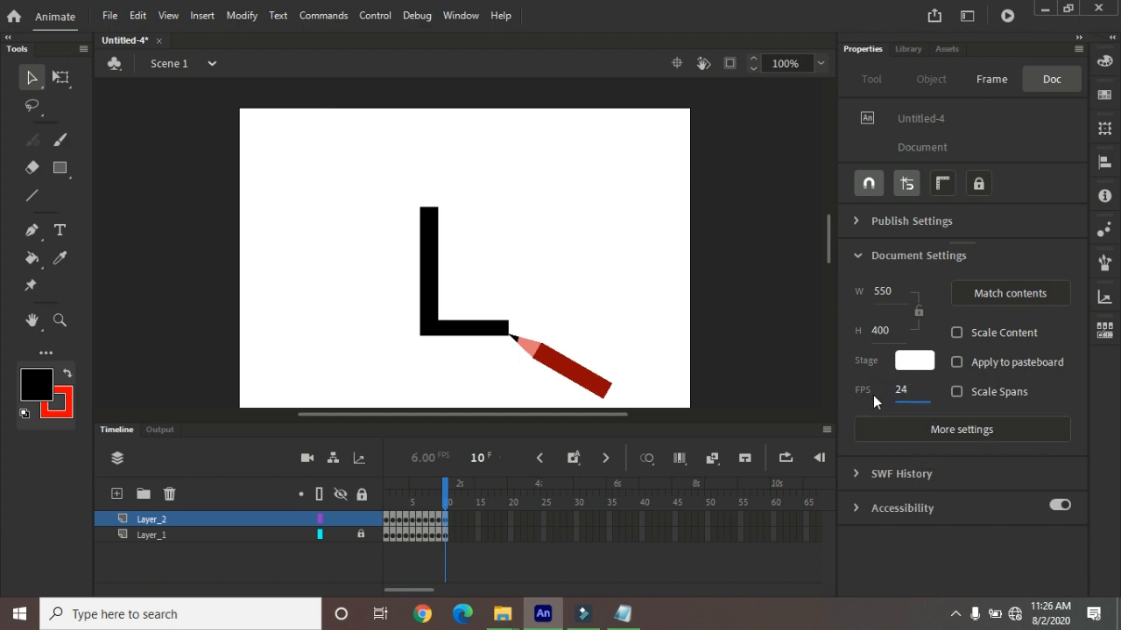
# Unlock Layer_1 and extend the first keyframe by four frames on both layers so it spans frames 1 to 5.
pyautogui.click(359, 523)
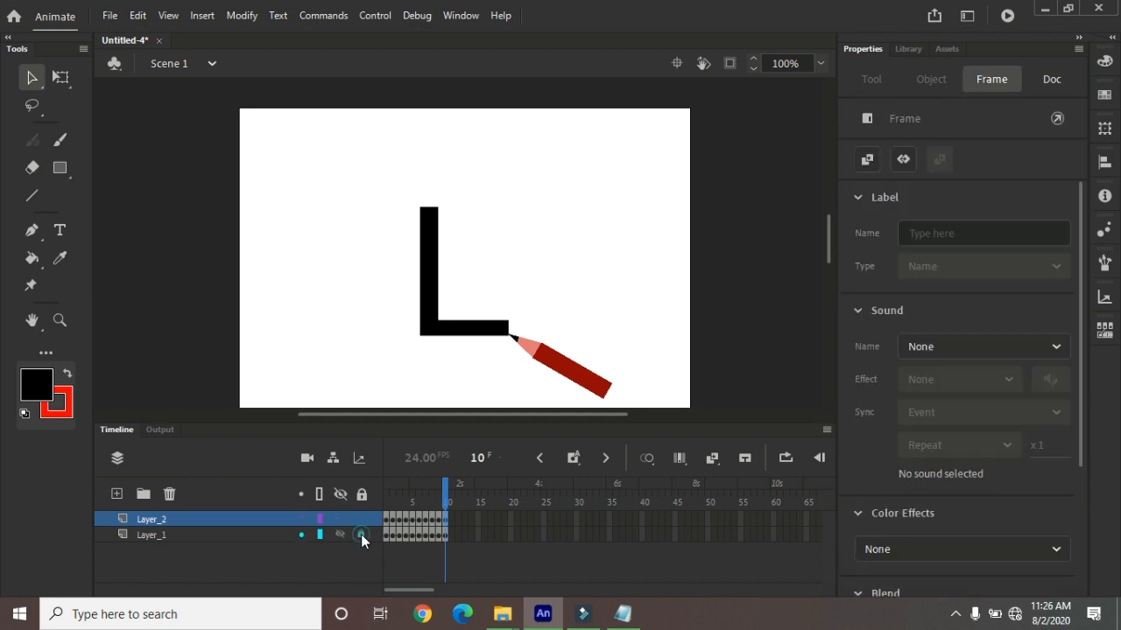
pyautogui.click(390, 536)
pyautogui.click(387, 535)
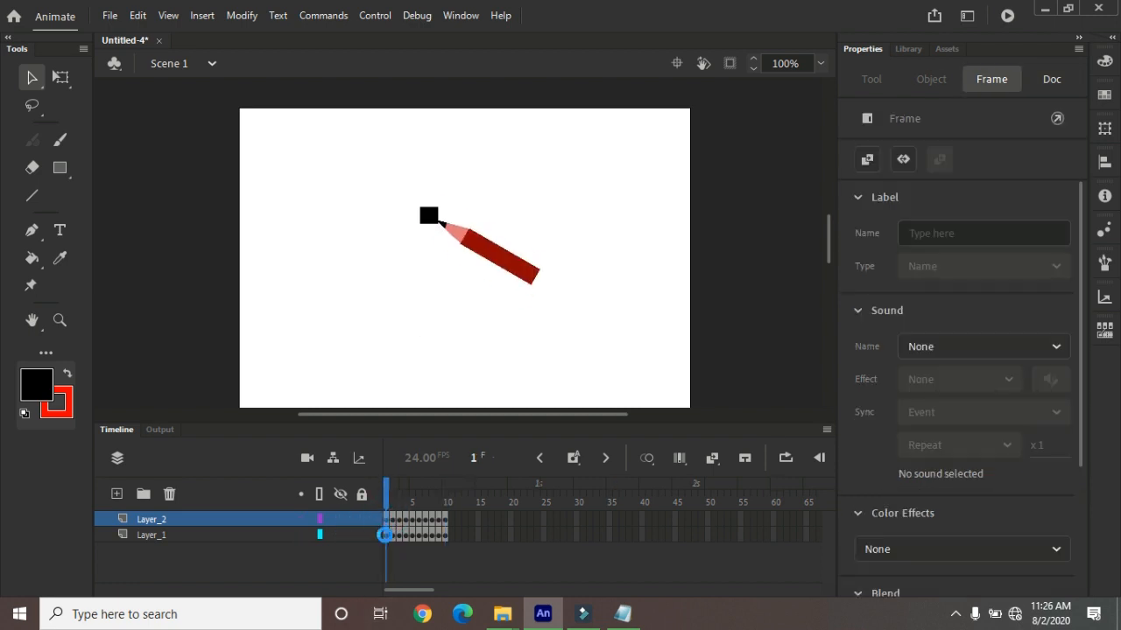
pyautogui.press('F5')
pyautogui.press('F5')
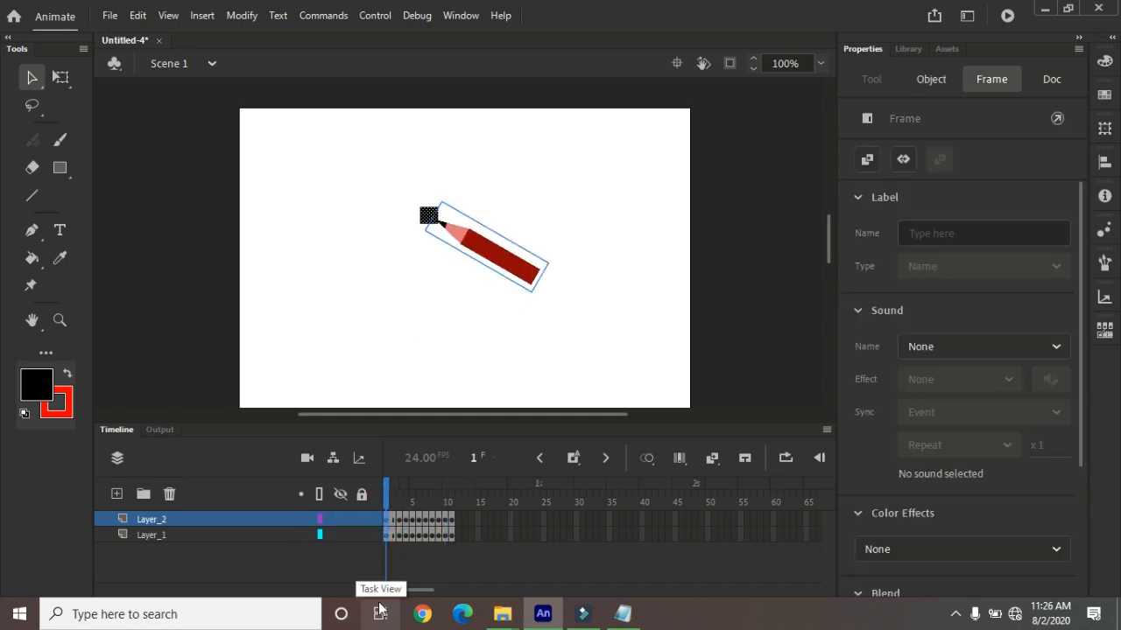
pyautogui.press('F5')
pyautogui.press('F5')
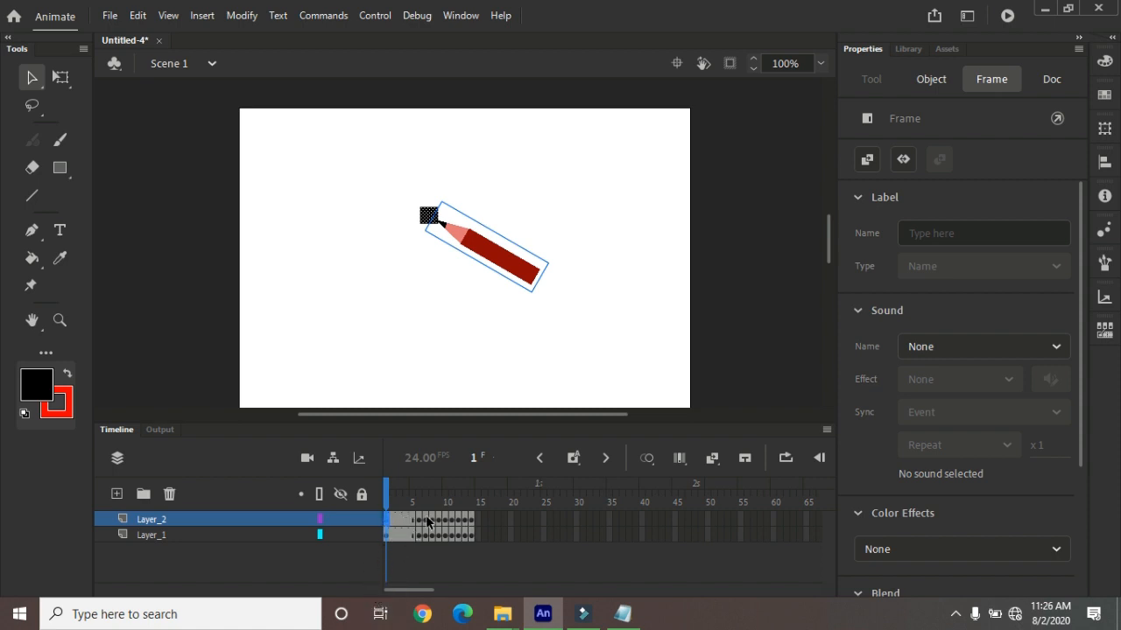
# Extend the keyframe at frame 6 by five frames on both layers so it holds through frame 11.
pyautogui.click(419, 535)
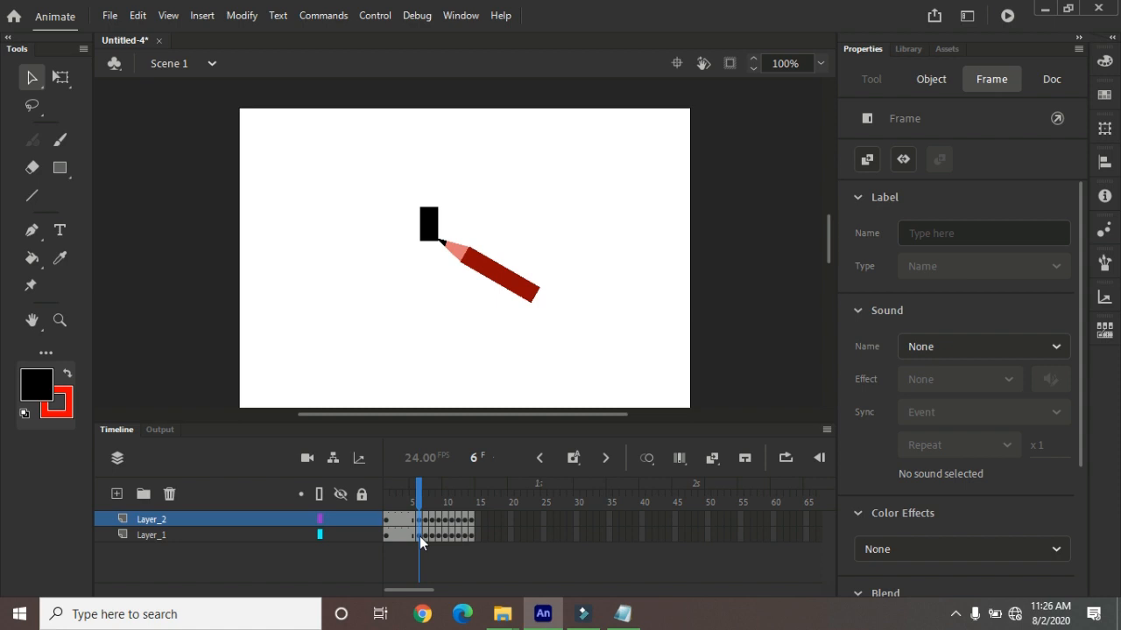
pyautogui.hotkey('ctrl', 'a')
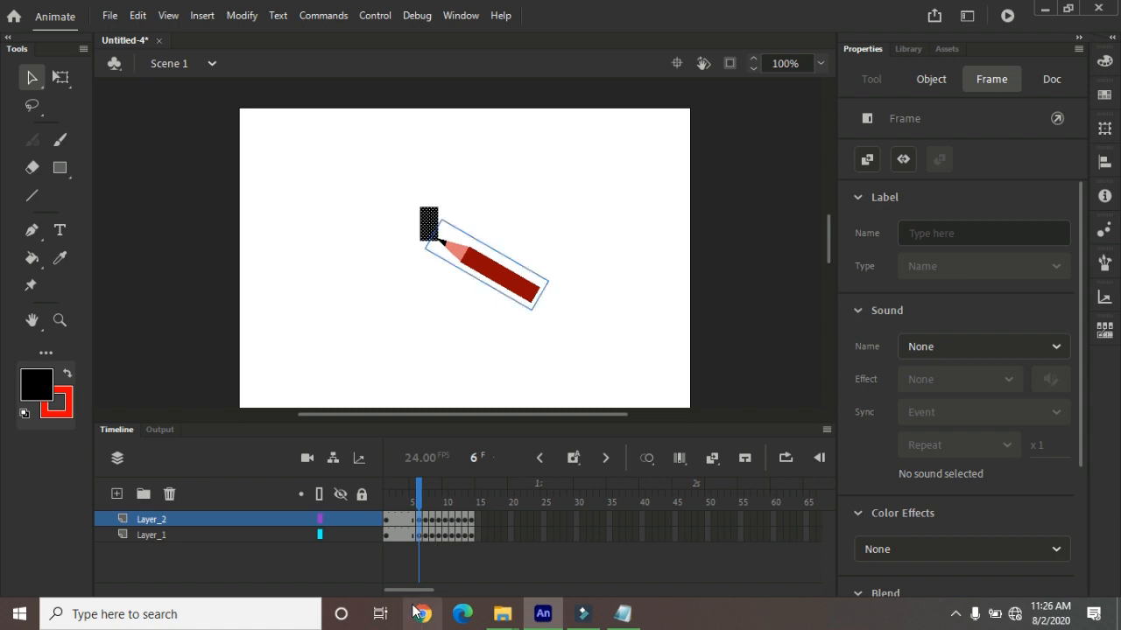
pyautogui.press('F5')
pyautogui.press('F5')
pyautogui.press('F5')
pyautogui.press('F5')
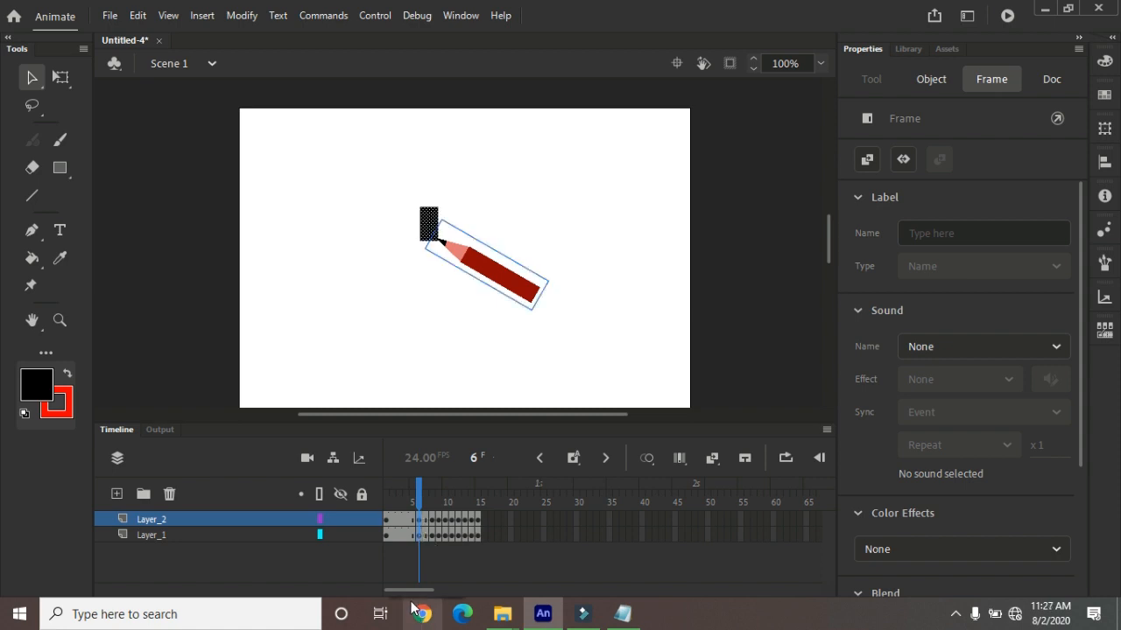
pyautogui.press('F5')
# Extend the keyframe at frame 12 by five frames on both layers so it holds through frame 17.
pyautogui.click(459, 519)
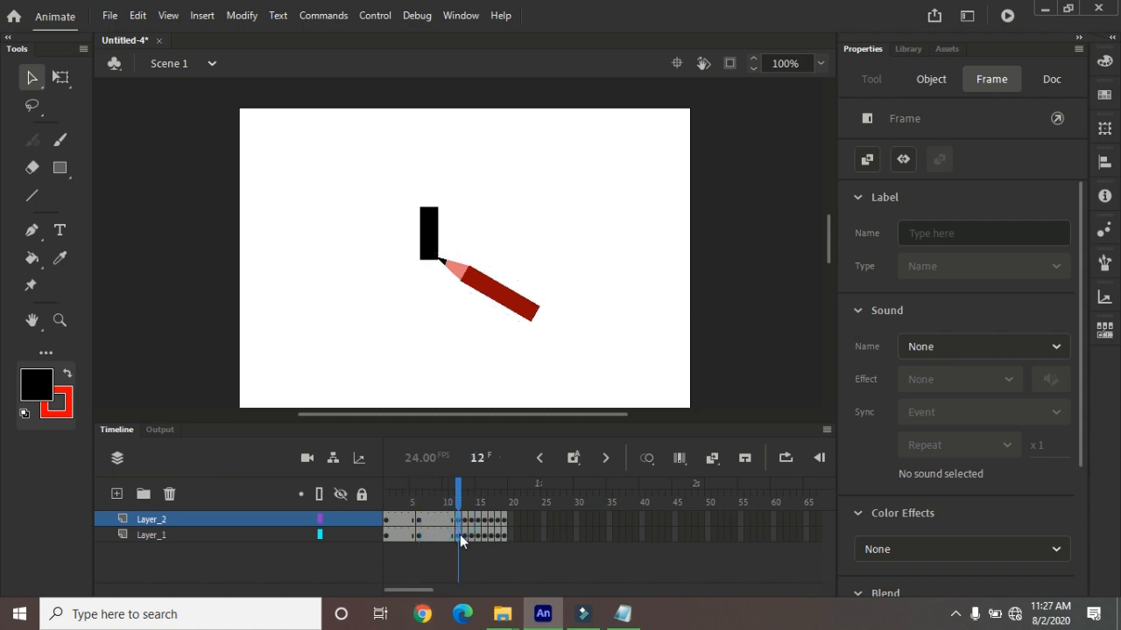
pyautogui.click(460, 539)
pyautogui.press('F5')
pyautogui.press('F5')
pyautogui.press('F5')
pyautogui.press('F5')
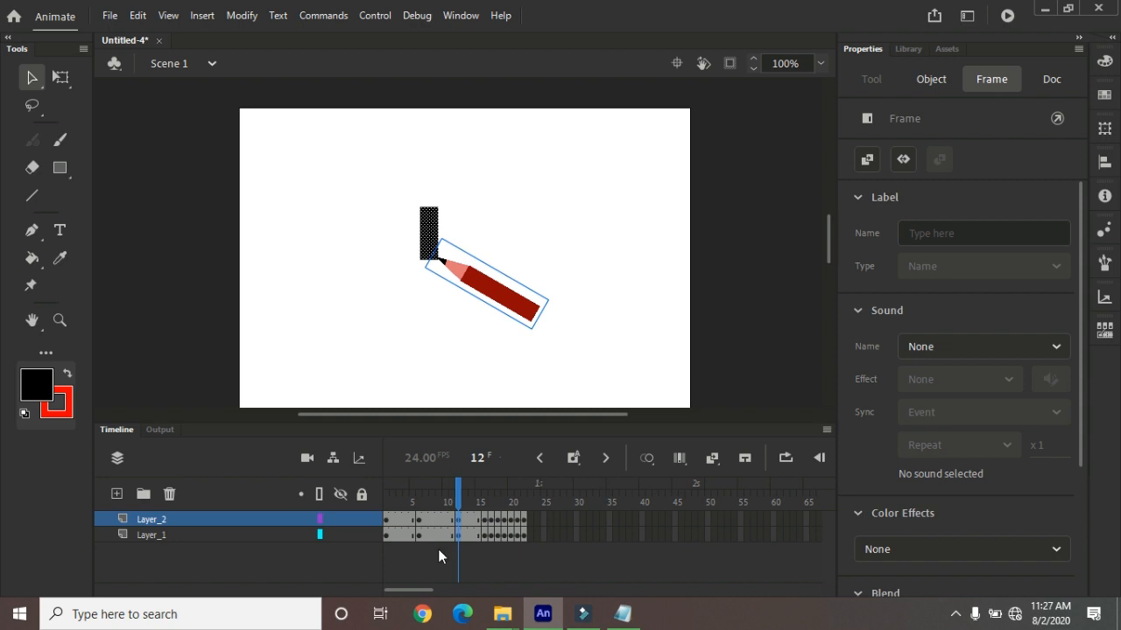
pyautogui.press('F5')
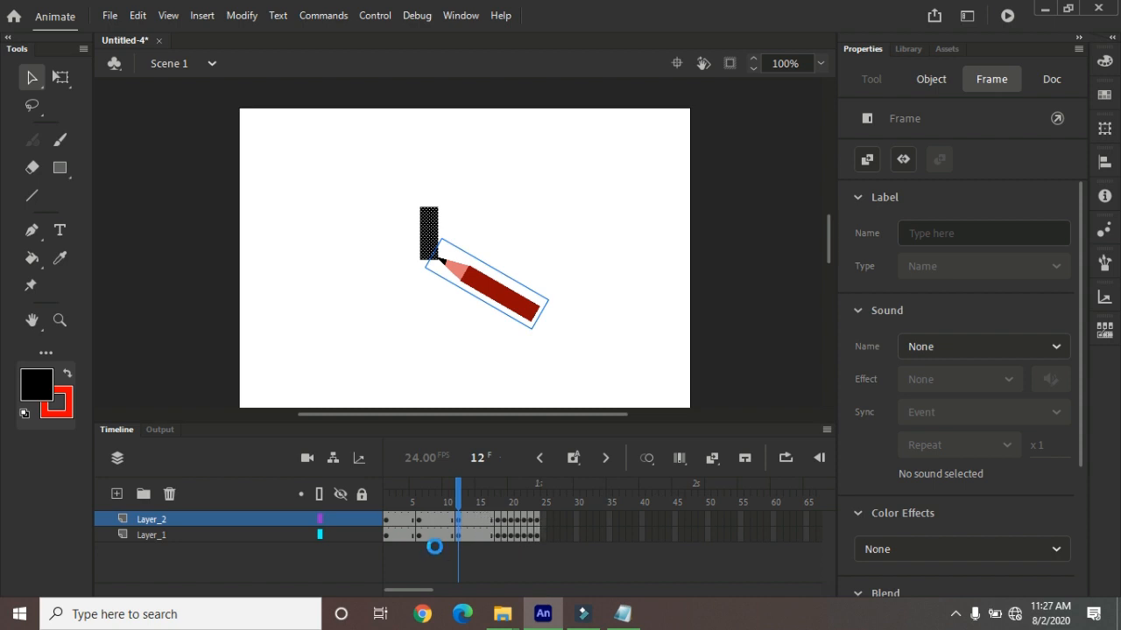
# Extend the keyframe at frame 18 by six frames on both layers so it holds through frame 24.
pyautogui.click(501, 526)
pyautogui.moveTo(499, 520); pyautogui.dragTo(496, 537)
pyautogui.press('F5')
pyautogui.press('F5')
pyautogui.press('F5')
pyautogui.press('F5')
pyautogui.press('F5')
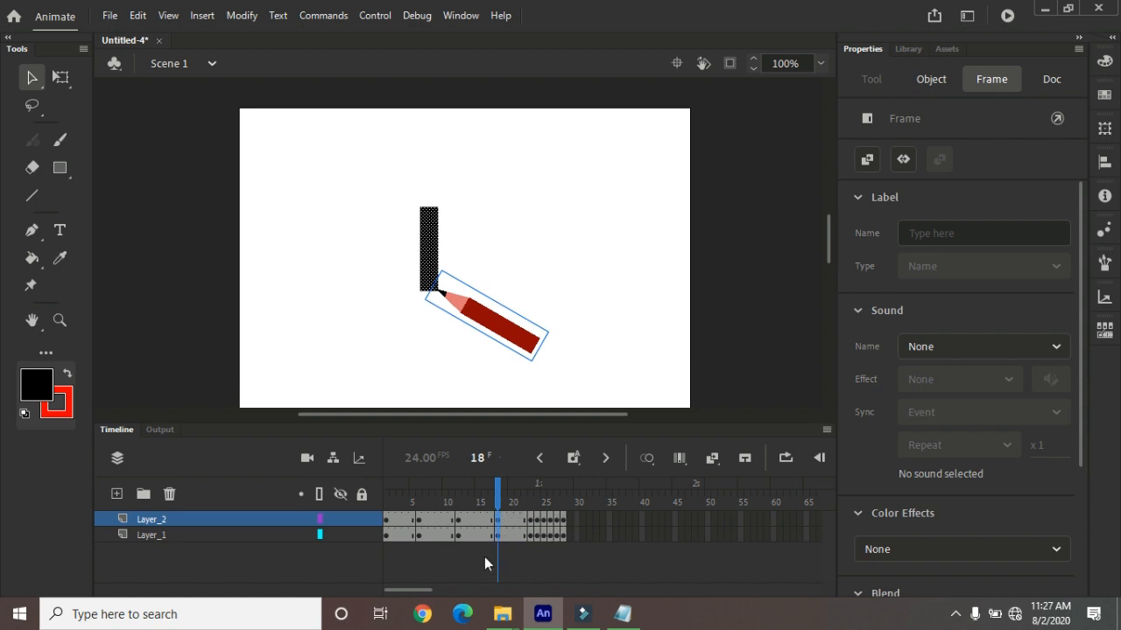
pyautogui.press('F5')
# Extend the keyframe at frame 25 by six frames on both layers through frame 31, and test the movie.
pyautogui.click(543, 522)
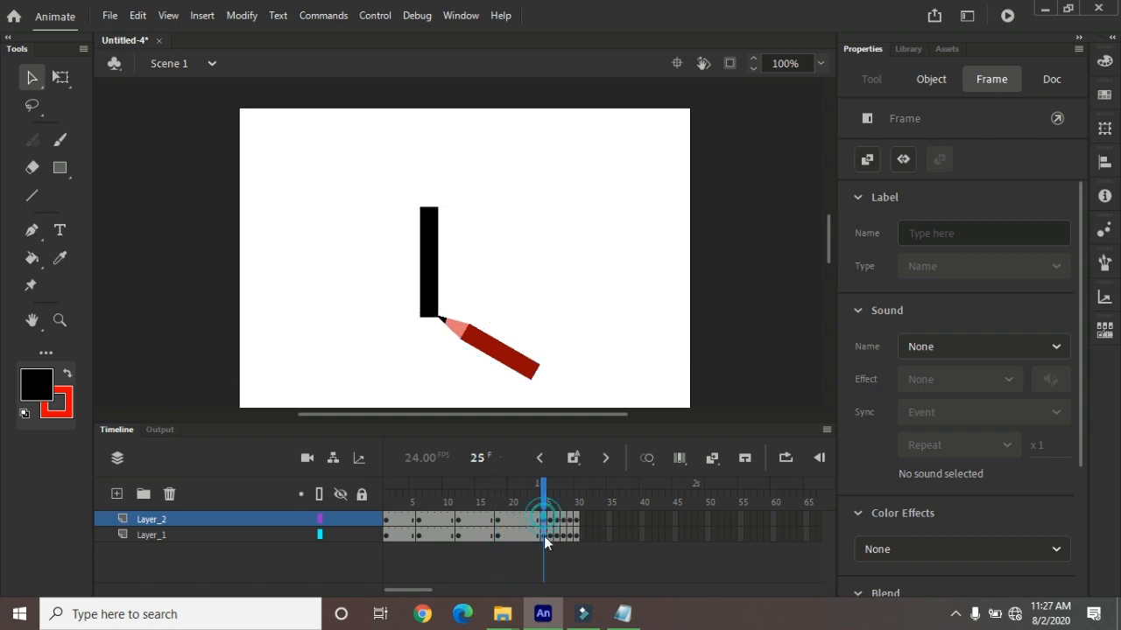
pyautogui.click(543, 541)
pyautogui.press('F5')
pyautogui.press('F5')
pyautogui.press('F5')
pyautogui.press('F5')
pyautogui.press('F5')
pyautogui.press('F5')
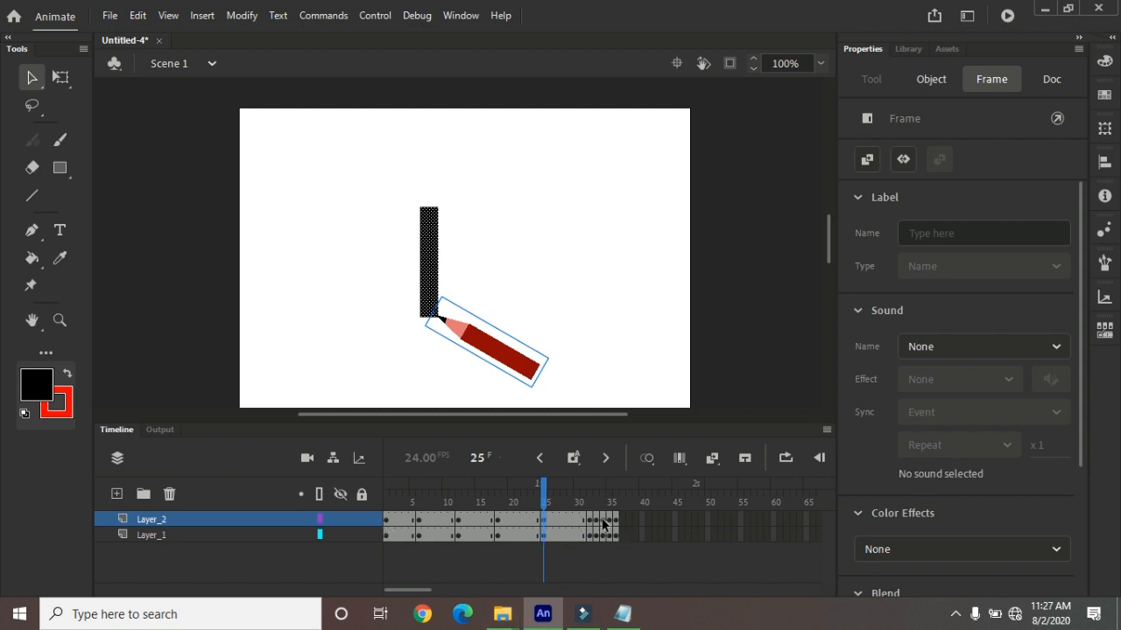
pyautogui.hotkey('ctrl', 'Return')
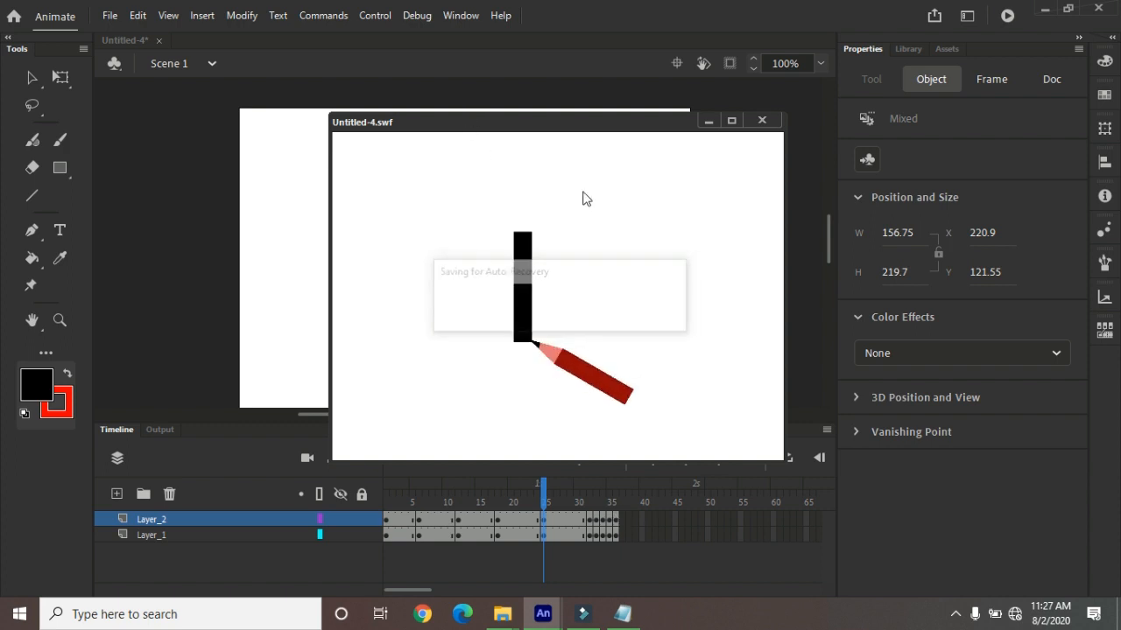
pyautogui.click(751, 122)
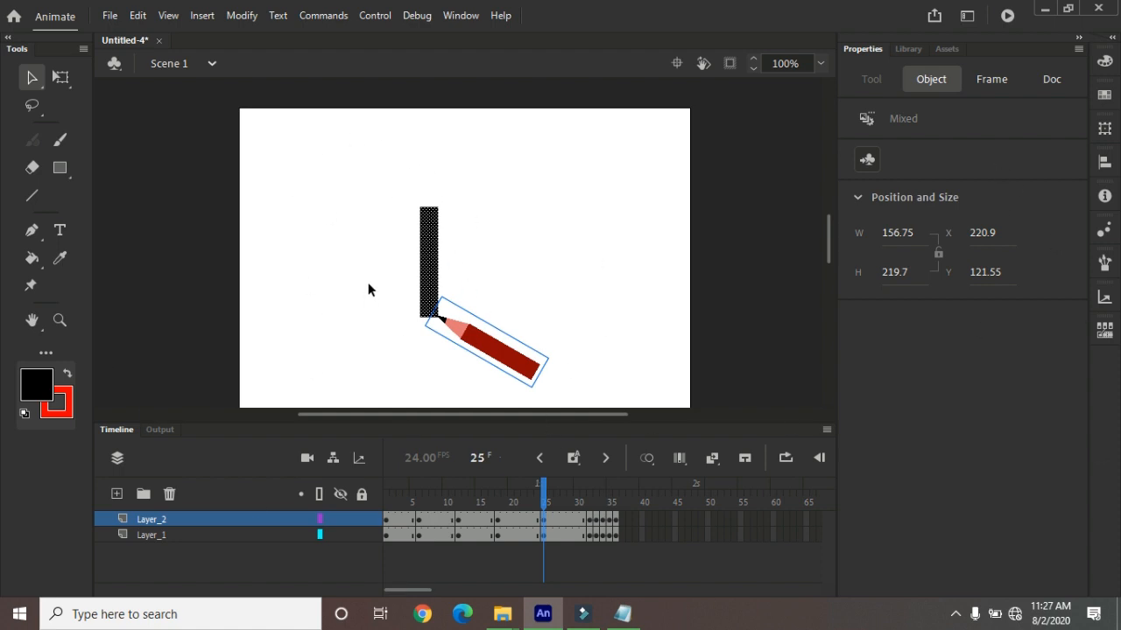
# Hide all workspace panels and show them again.
pyautogui.click(463, 16)
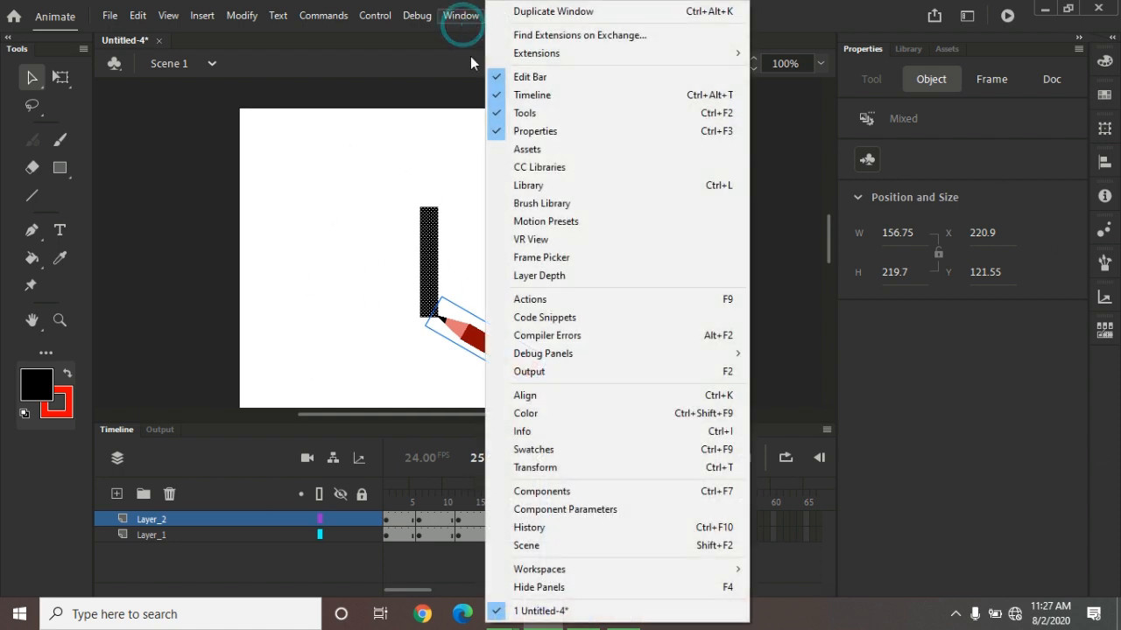
pyautogui.click(586, 588)
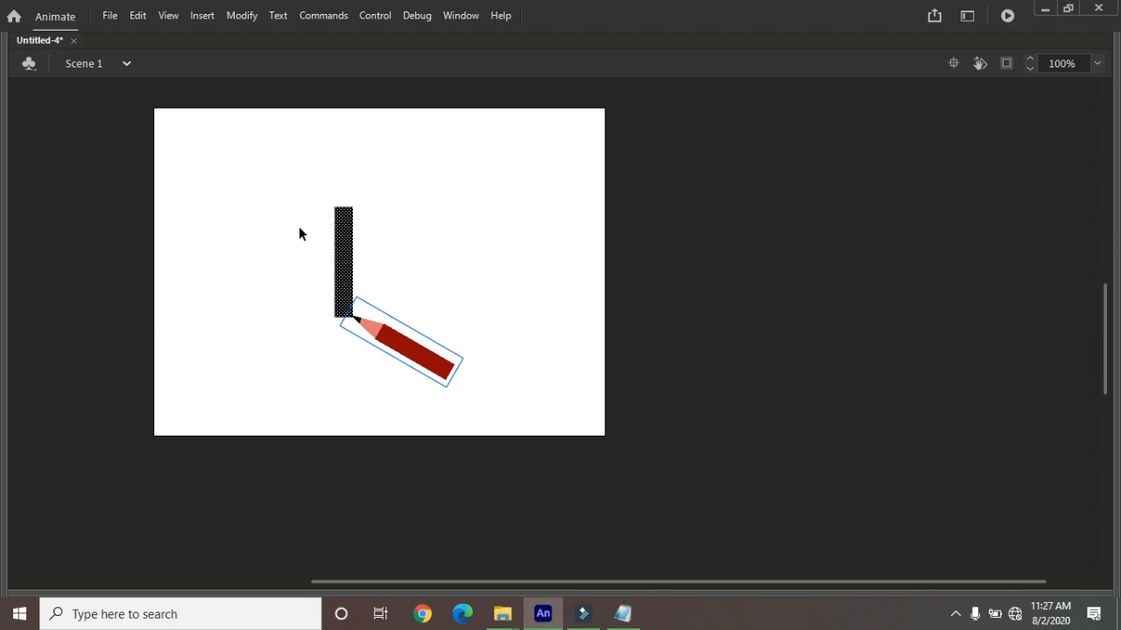
pyautogui.click(460, 16)
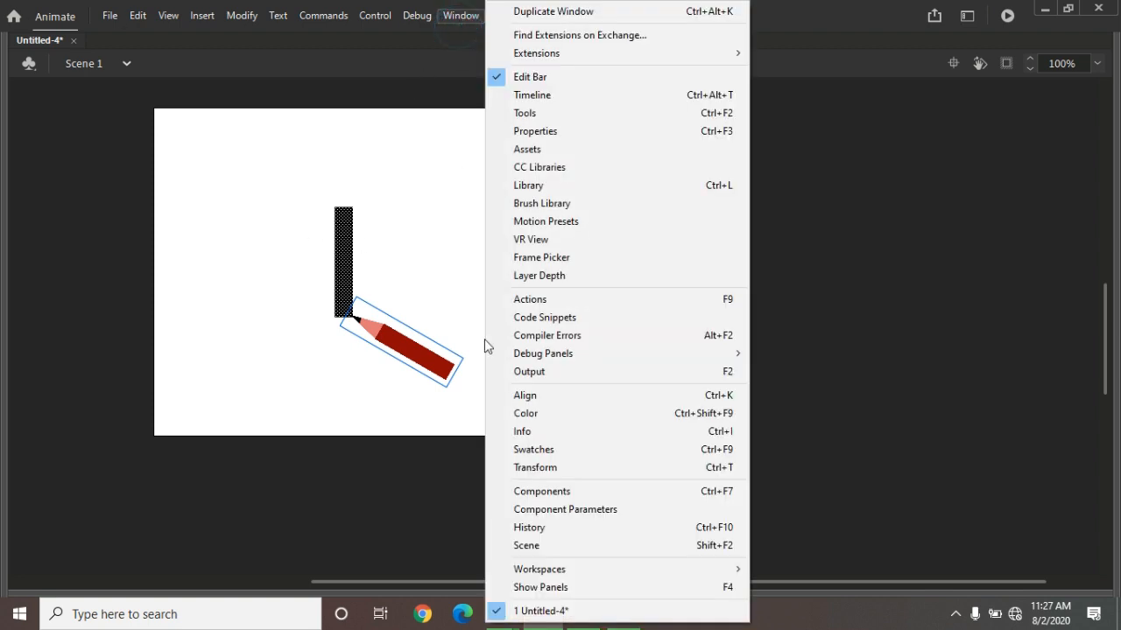
pyautogui.click(564, 587)
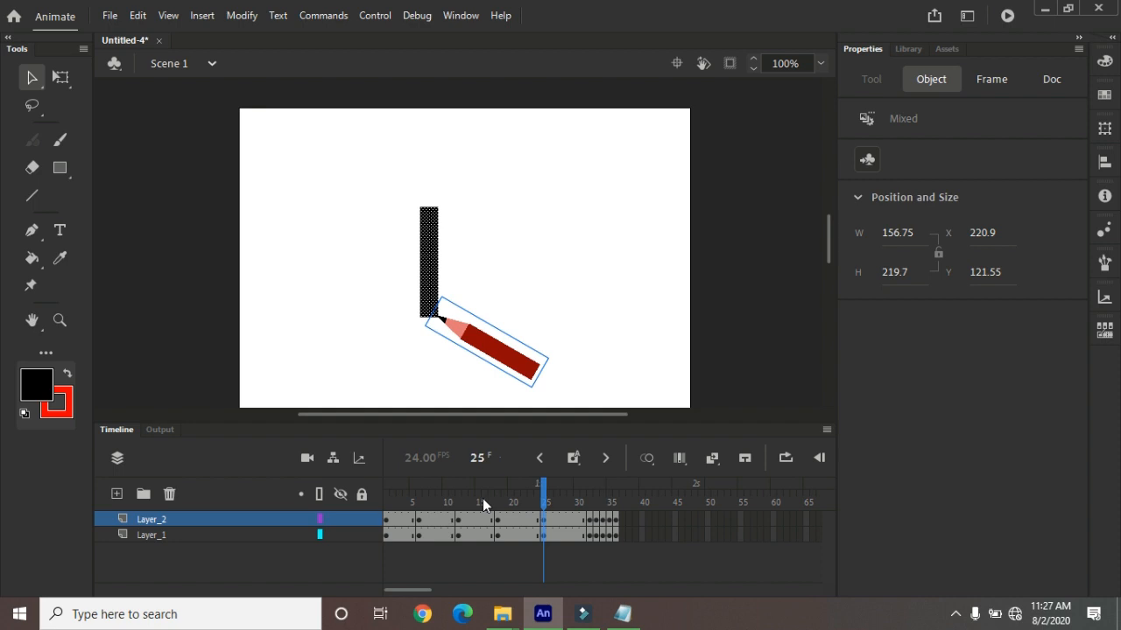
# Show the rulers around the stage and minimize the program window.
pyautogui.hotkey('ctrl', 'alt', 'shift', 'r')
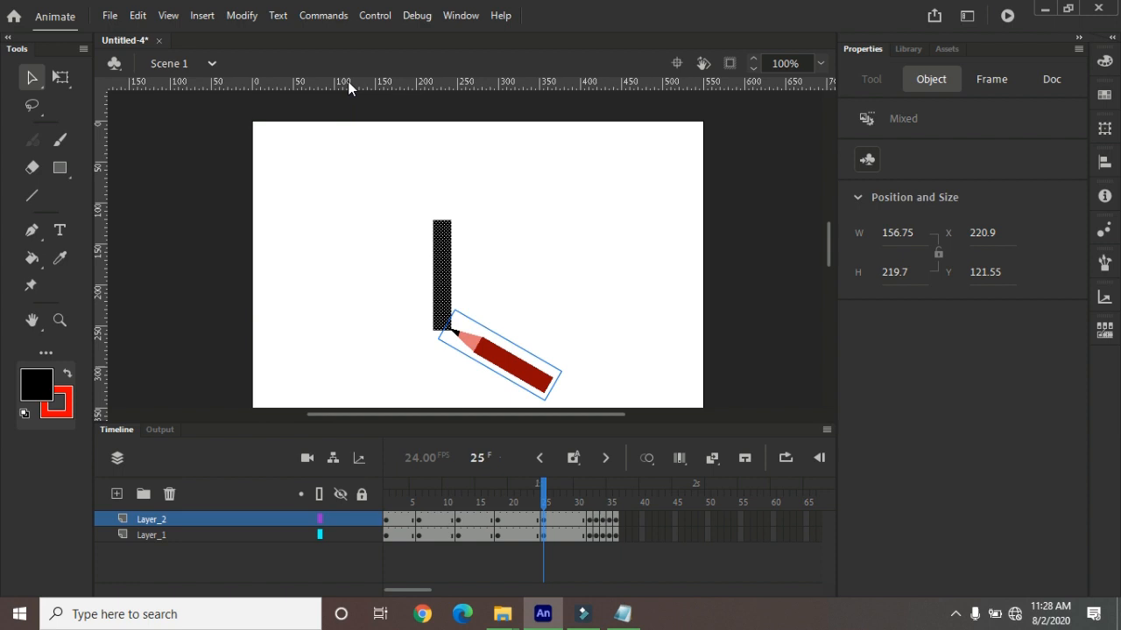
pyautogui.click(208, 19)
pyautogui.moveTo(168, 18)
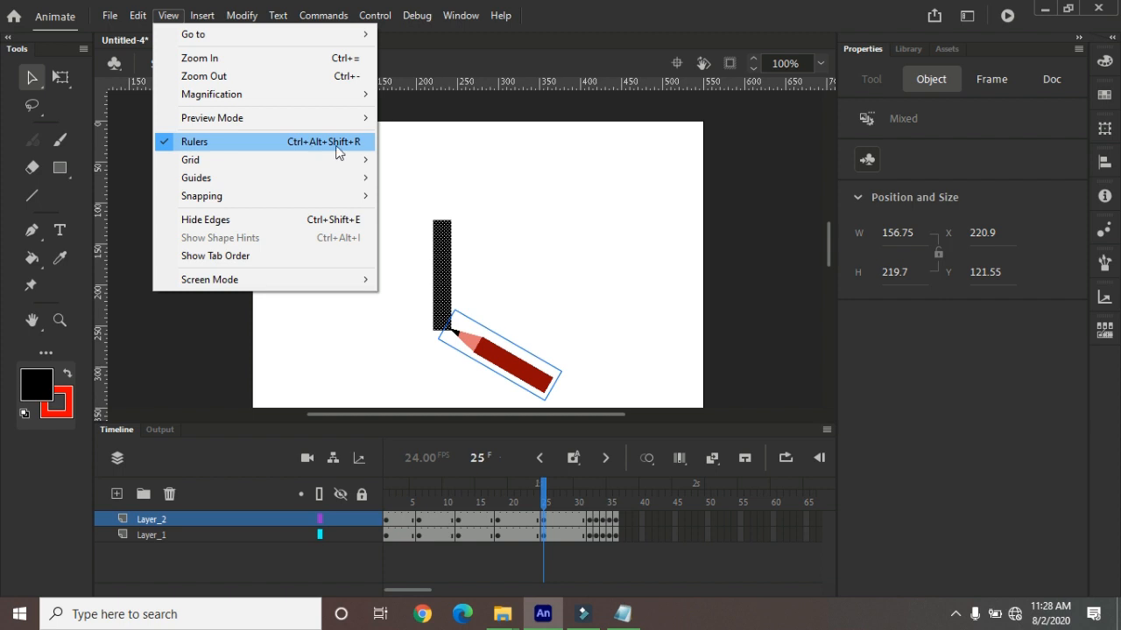
pyautogui.click(1043, 8)
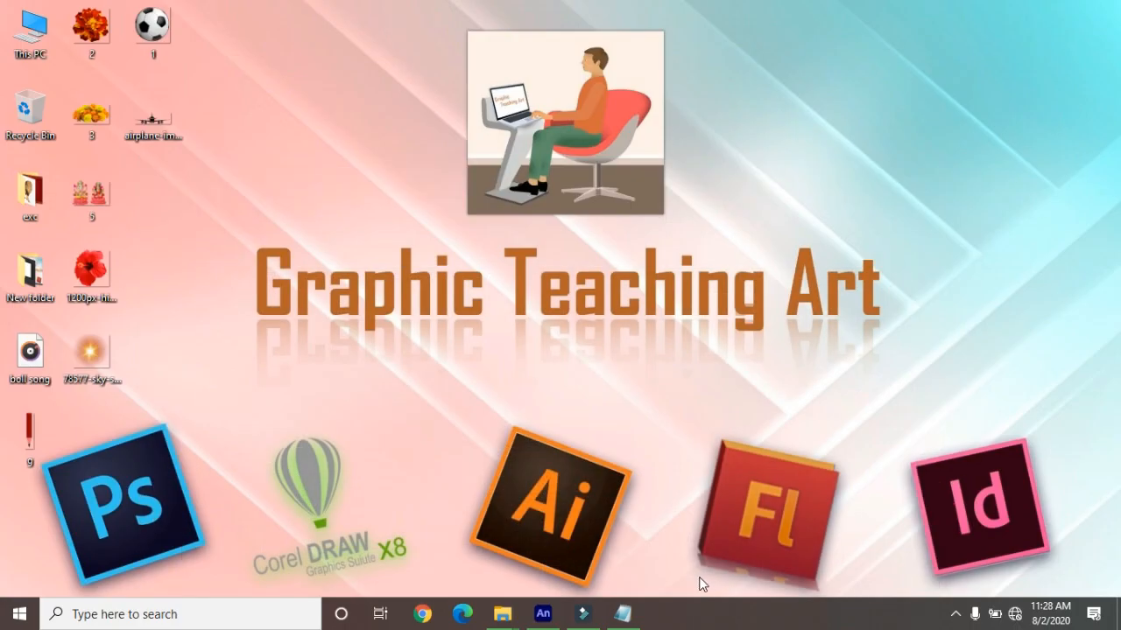